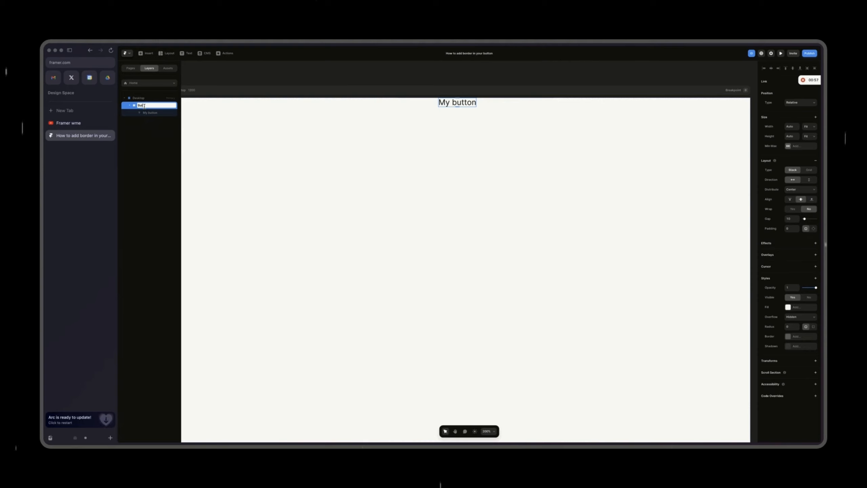
Step: Name the stack layer "Button" and set its padding to 25 on all sides
{"action": "type", "text": "n"}
{"action": "key", "text": "Return"}
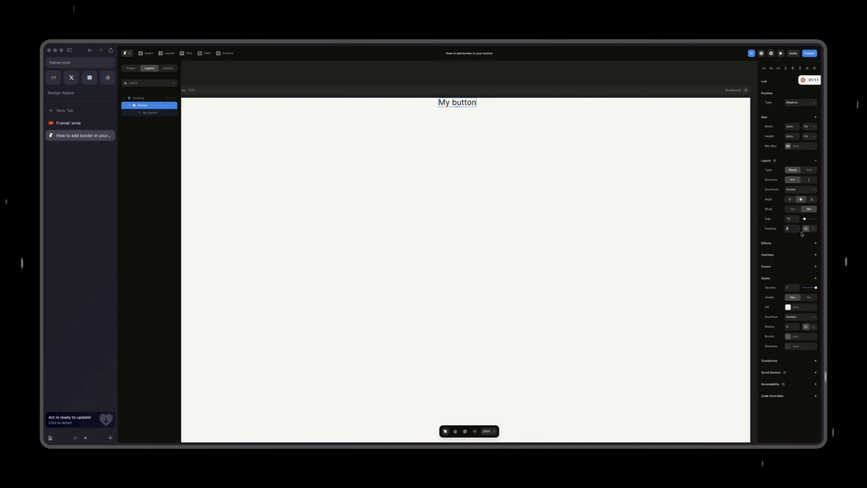
{"action": "left_click", "coordinate": [789, 230]}
{"action": "type", "text": "25"}
Step: Switch the button's padding to individual sides, with 12 at top and bottom and 18 at right and left
{"action": "left_click", "coordinate": [814, 229]}
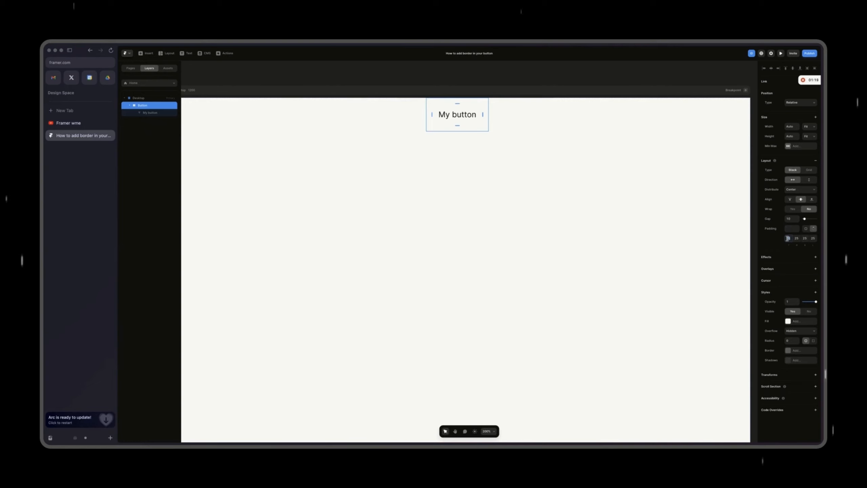
{"action": "type", "text": "12"}
{"action": "key", "text": "Return"}
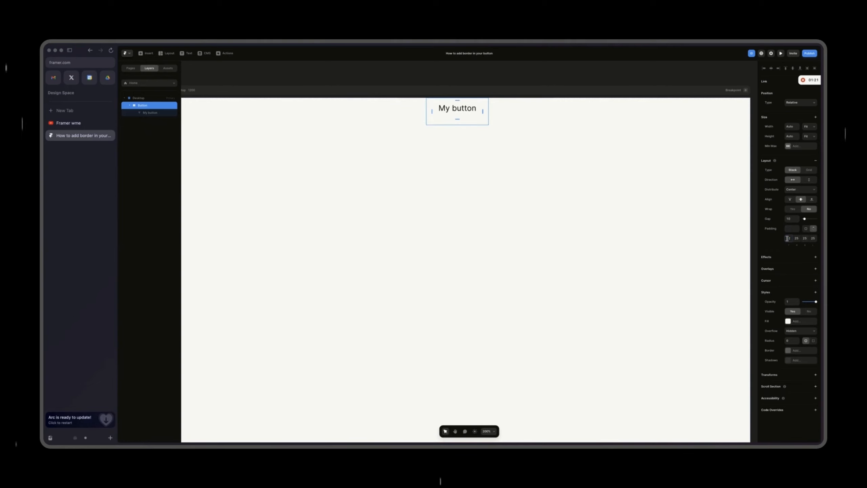
{"action": "left_click", "coordinate": [805, 237]}
{"action": "type", "text": "12"}
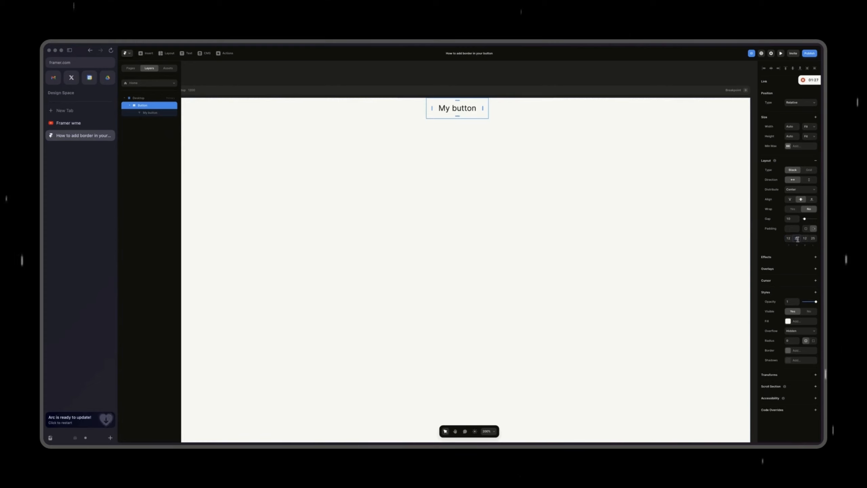
{"action": "left_click", "coordinate": [797, 239]}
{"action": "type", "text": "17"}
{"action": "key", "text": "Tab"}
{"action": "key", "text": "Return"}
Step: Give the button a solid, saturated orange fill
{"action": "left_click", "coordinate": [789, 321]}
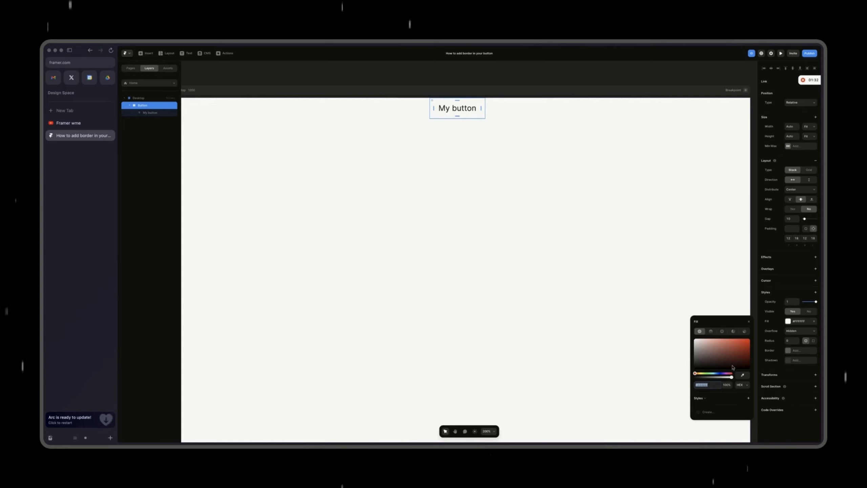
{"action": "left_click", "coordinate": [702, 374]}
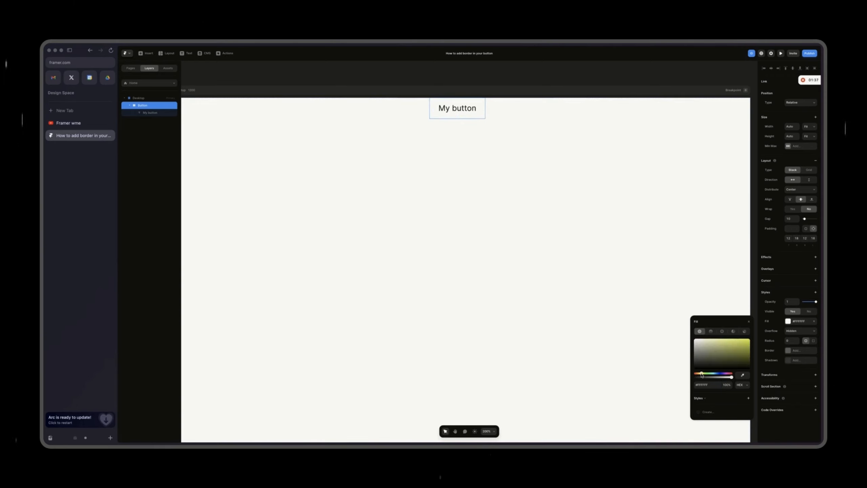
{"action": "left_click_drag", "start_coordinate": [703, 374], "coordinate": [699, 374]}
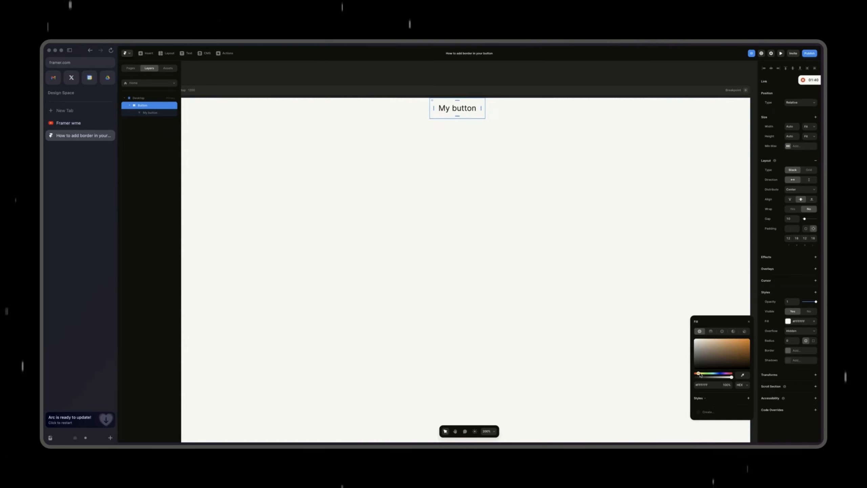
{"action": "left_click", "coordinate": [747, 350]}
{"action": "left_click_drag", "start_coordinate": [747, 350], "coordinate": [750, 337]}
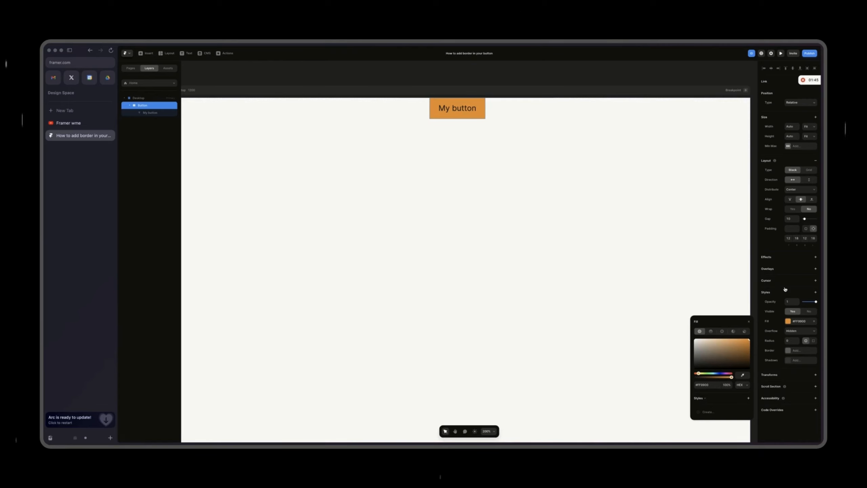
Step: Change the color of the "My button" text to white, #FFFFFF
{"action": "left_click", "coordinate": [153, 113]}
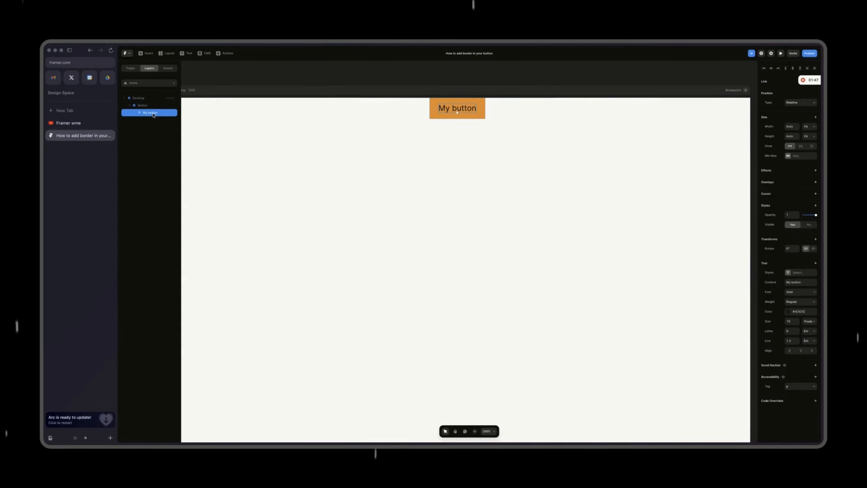
{"action": "left_click", "coordinate": [788, 312]}
{"action": "left_click_drag", "start_coordinate": [703, 333], "coordinate": [653, 316]}
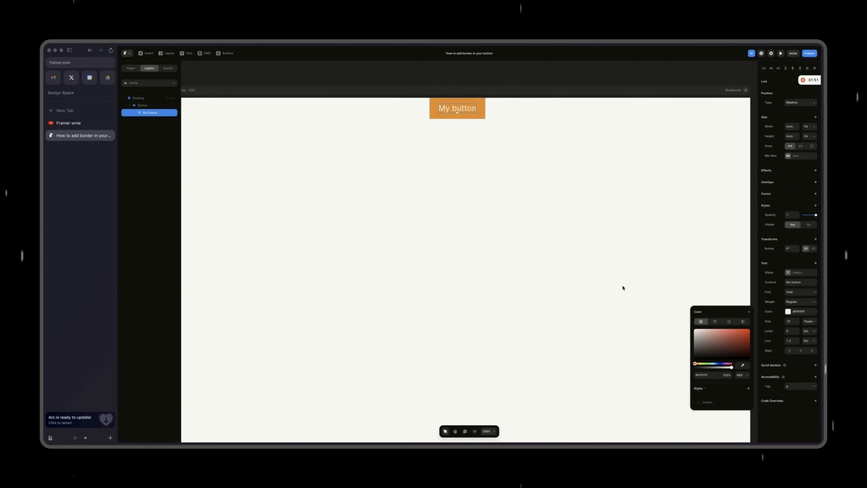
Step: Change the button's fill to a linear gradient ending in light orange, running diagonally from its top-left to its bottom-right corner
{"action": "left_click", "coordinate": [156, 109]}
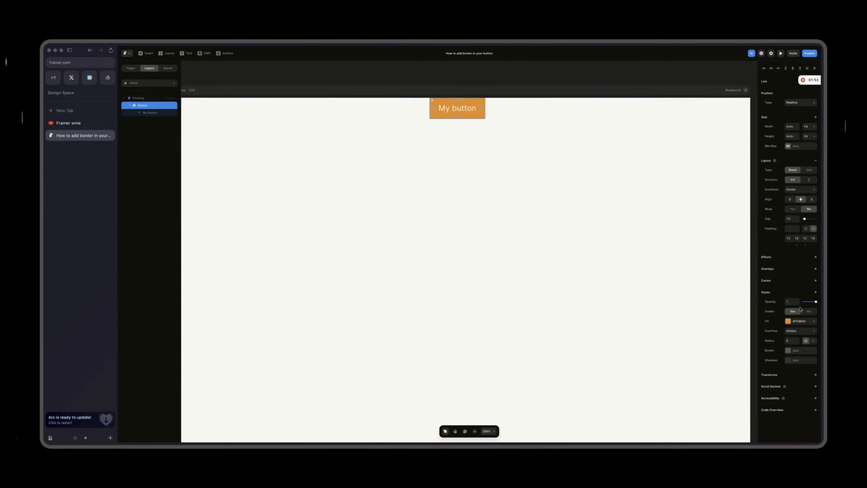
{"action": "left_click", "coordinate": [788, 321]}
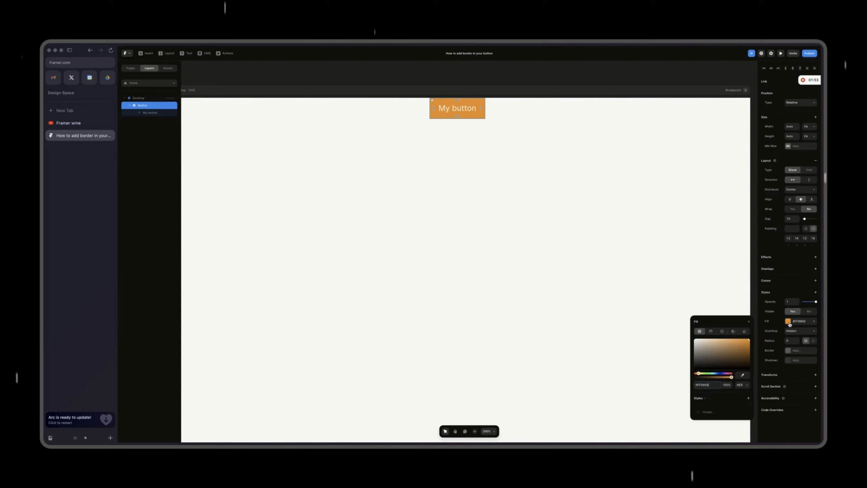
{"action": "left_click", "coordinate": [710, 332]}
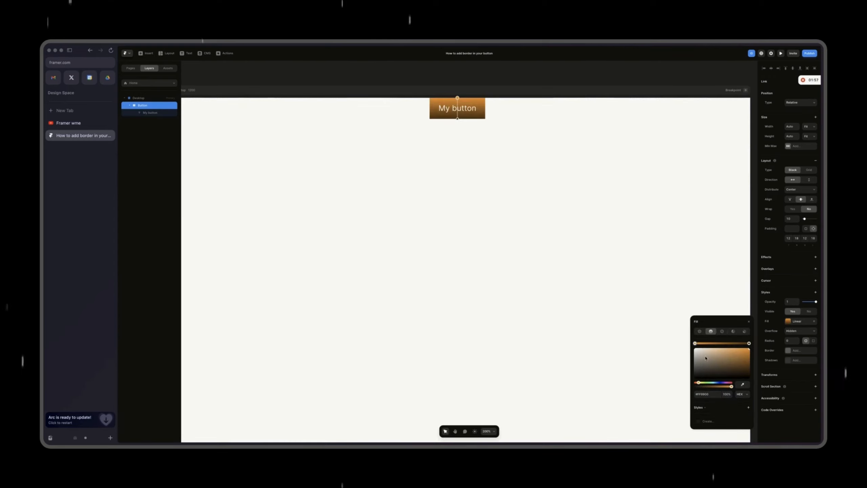
{"action": "left_click", "coordinate": [749, 343]}
{"action": "left_click_drag", "start_coordinate": [747, 357], "coordinate": [729, 348]}
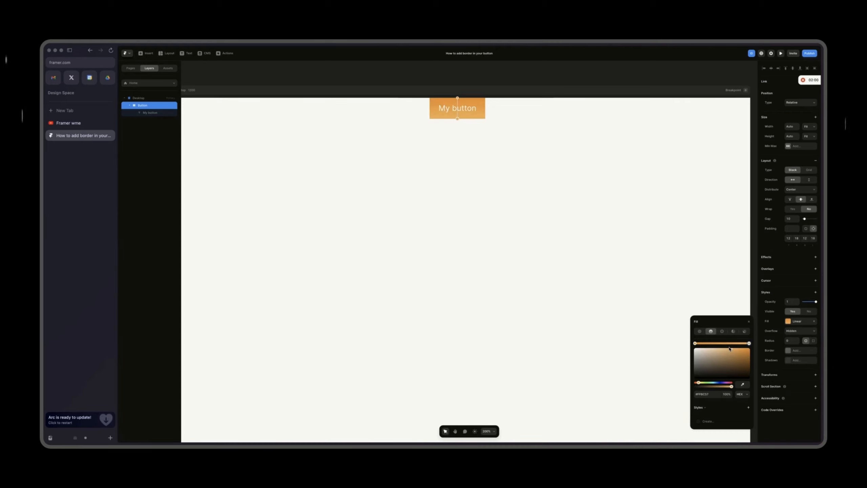
{"action": "left_click_drag", "start_coordinate": [457, 97], "coordinate": [436, 98]}
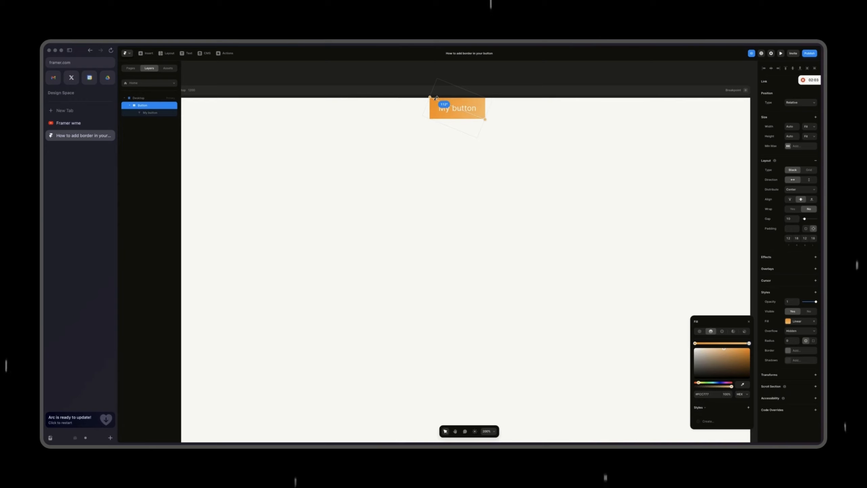
{"action": "left_click", "coordinate": [449, 135]}
Step: Round the button's corners with a radius of 4
{"action": "left_click", "coordinate": [434, 116]}
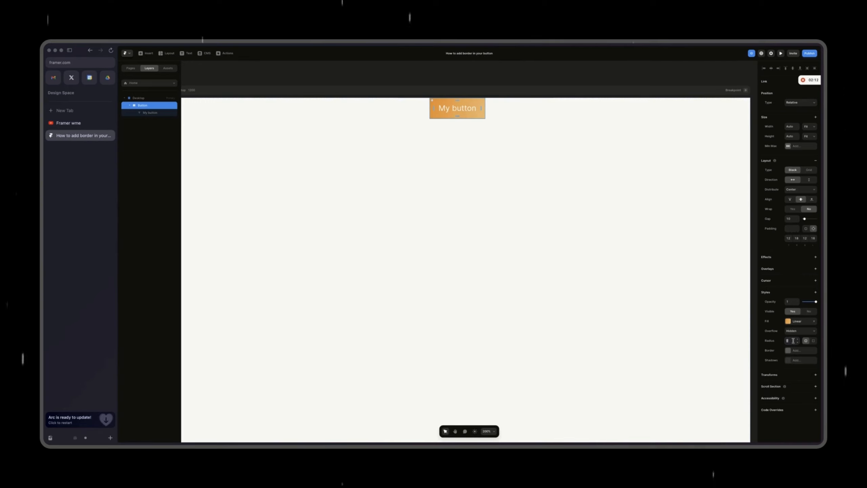
{"action": "key", "text": "Return"}
{"action": "key", "text": "BackSpace"}
{"action": "key", "text": "BackSpace"}
Step: Set the button's padding to 10 at top and bottom and 22 at right and left
{"action": "type", "text": "2"}
{"action": "type", "text": "22"}
{"action": "type", "text": "22"}
{"action": "type", "text": "10"}
{"action": "left_click", "coordinate": [805, 238]}
{"action": "type", "text": "10"}
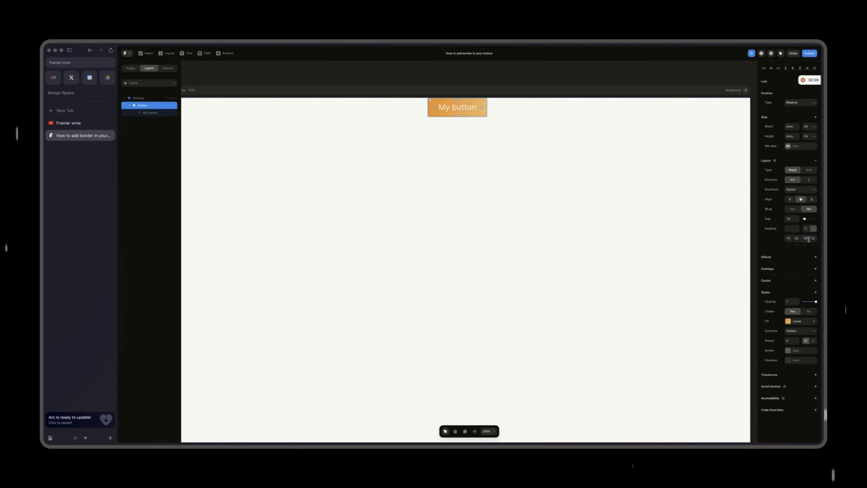
{"action": "double_click", "coordinate": [461, 110]}
{"action": "left_click", "coordinate": [477, 183]}
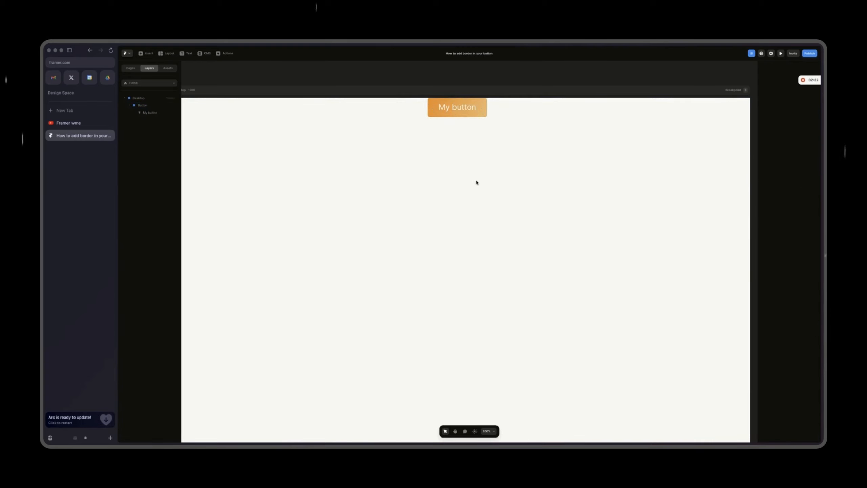
{"action": "left_click", "coordinate": [432, 109]}
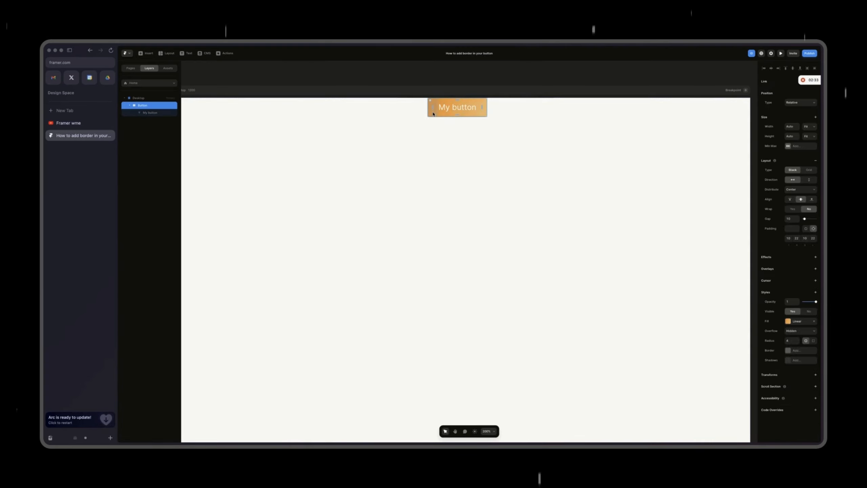
{"action": "left_click", "coordinate": [496, 125]}
Step: Add an outside box shadow to the button and color it light orange, based on a color sampled from the button
{"action": "key", "text": "super+equal"}
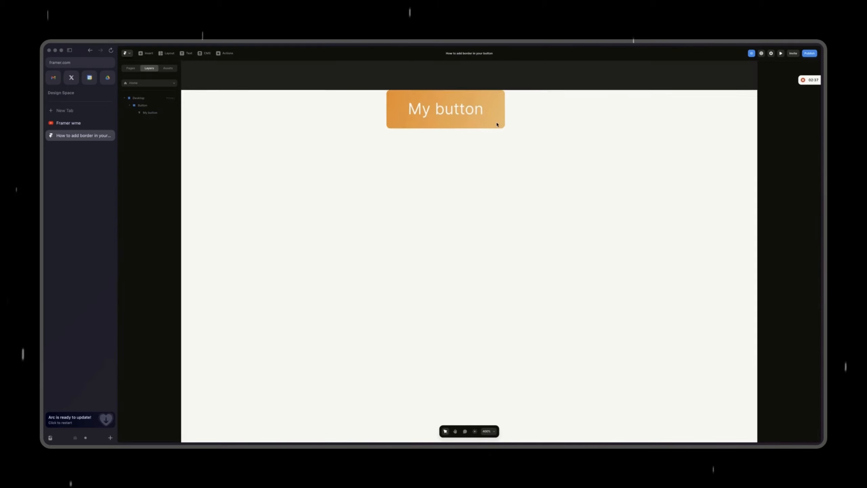
{"action": "left_click", "coordinate": [411, 130]}
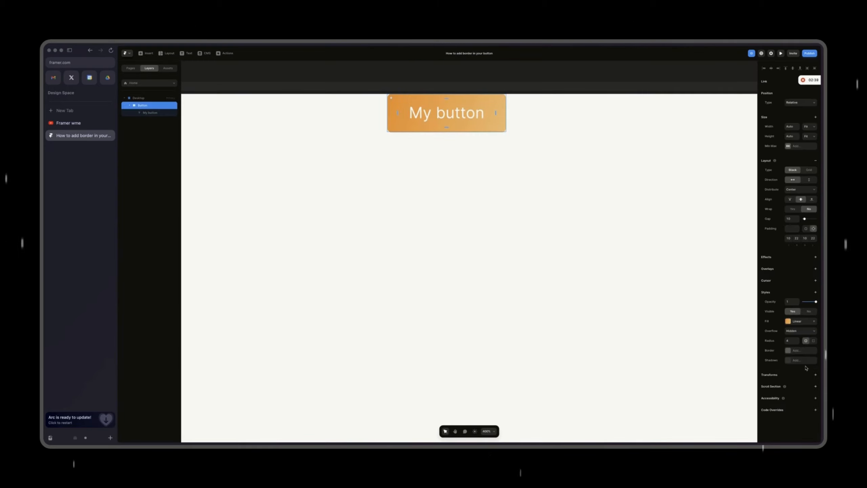
{"action": "left_click", "coordinate": [793, 360]}
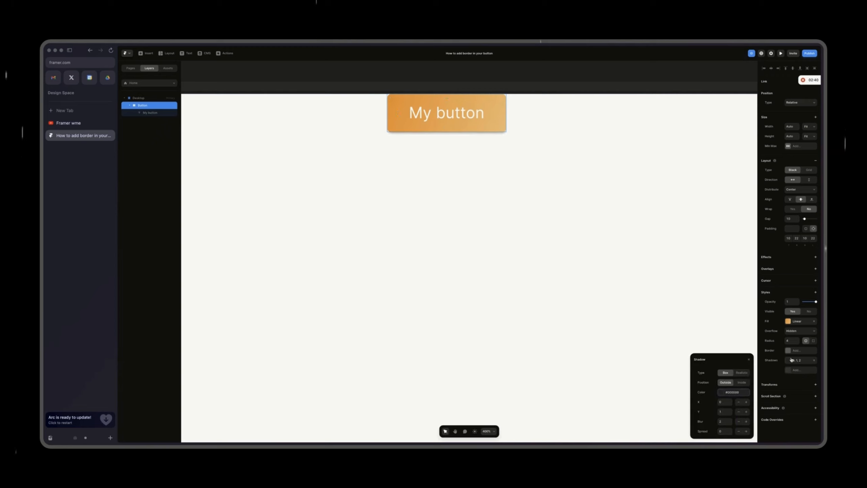
{"action": "left_click", "coordinate": [723, 392]}
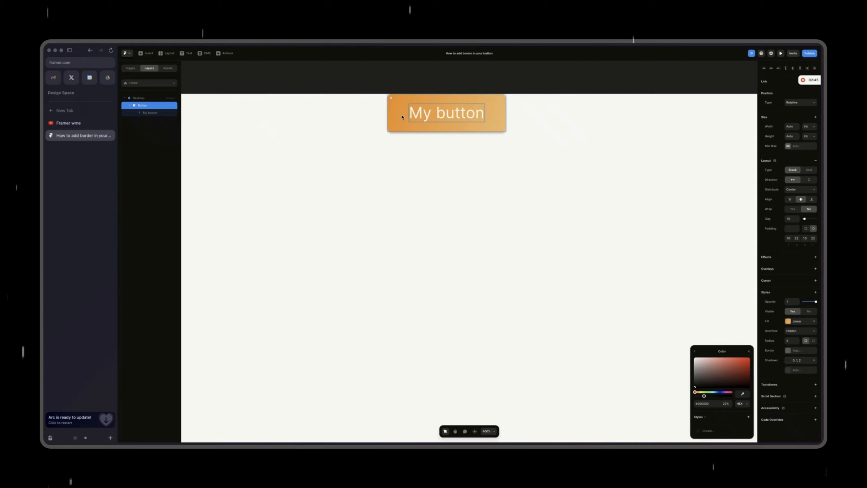
{"action": "left_click", "coordinate": [401, 118]}
{"action": "left_click_drag", "start_coordinate": [735, 362], "coordinate": [733, 361]}
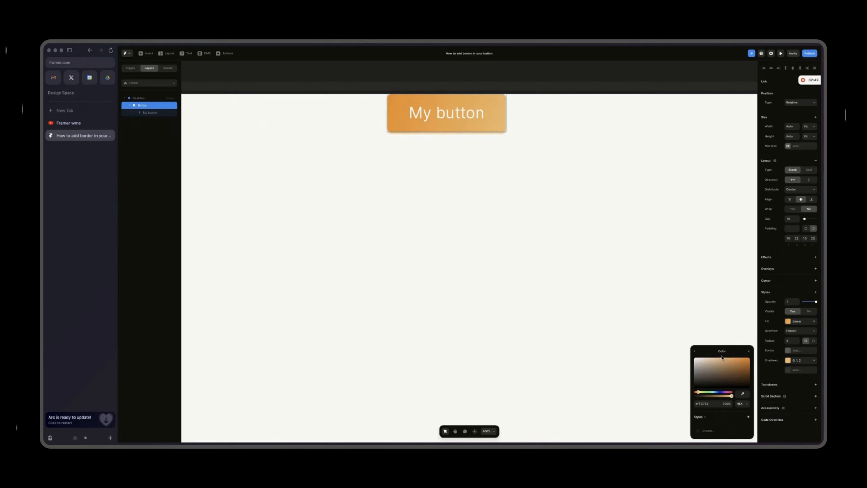
{"action": "left_click", "coordinate": [693, 351]}
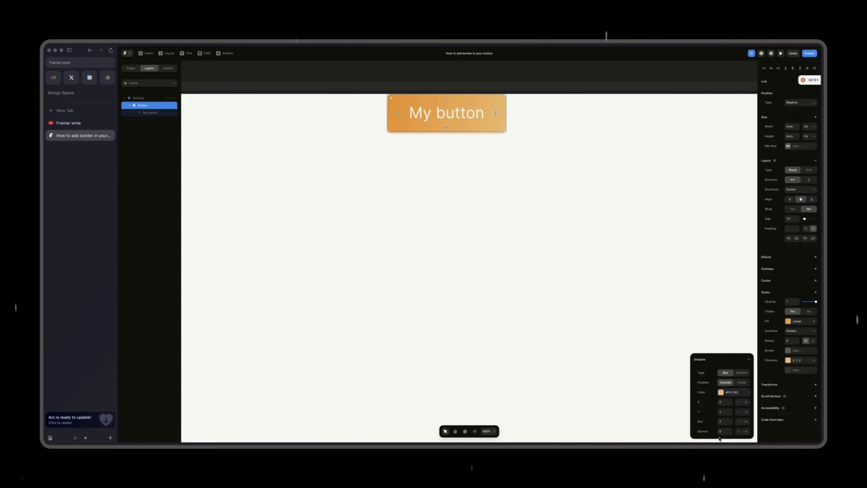
Step: Set the shadow's Y offset to 4 and its blur to 8
{"action": "left_click", "coordinate": [723, 413]}
{"action": "key", "text": "Up"}
{"action": "key", "text": "Up"}
{"action": "key", "text": "Up"}
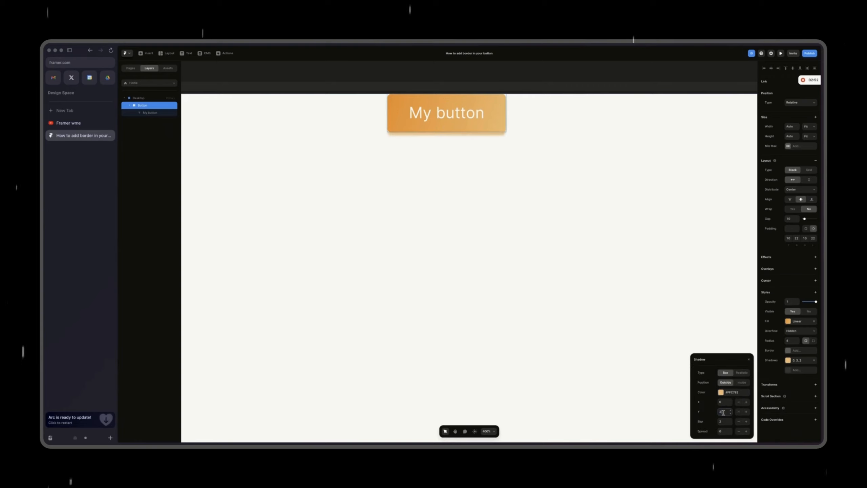
{"action": "left_click", "coordinate": [722, 420]}
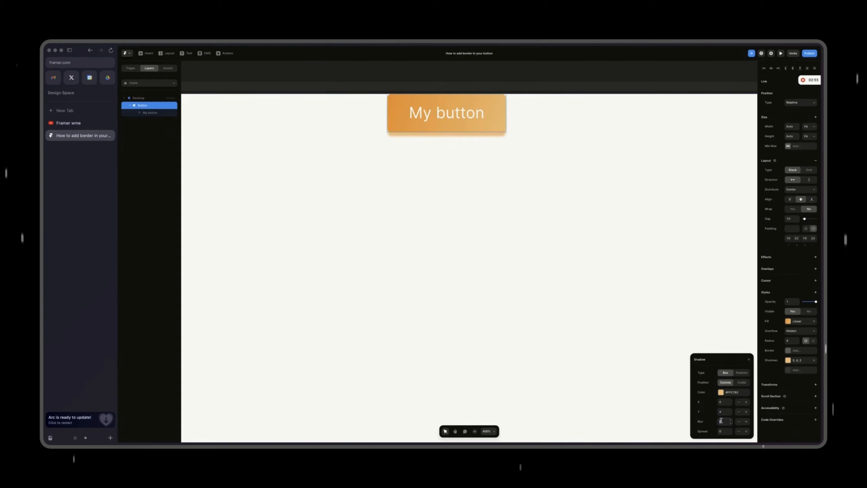
{"action": "key", "text": "Up"}
{"action": "key", "text": "Up"}
{"action": "key", "text": "Up"}
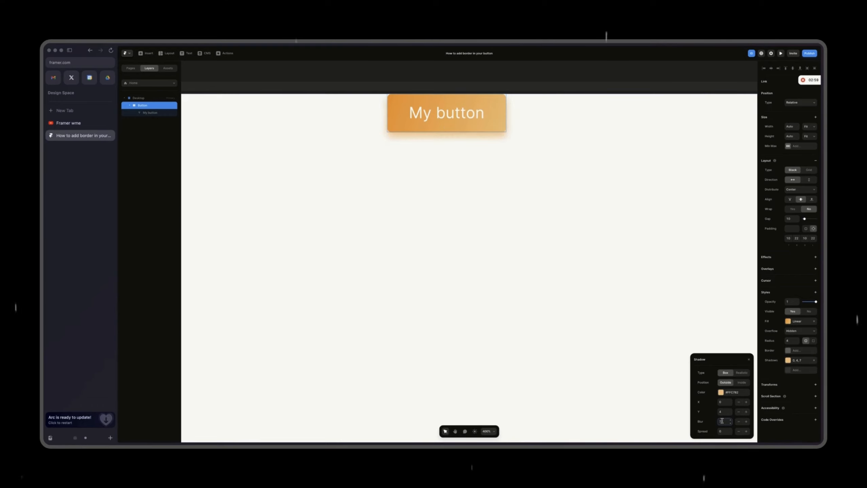
{"action": "key", "text": "Up"}
{"action": "left_click", "coordinate": [722, 431]}
Step: Lower the opacity of the button's shadow color slightly
{"action": "left_click", "coordinate": [722, 392]}
{"action": "left_click", "coordinate": [714, 403]}
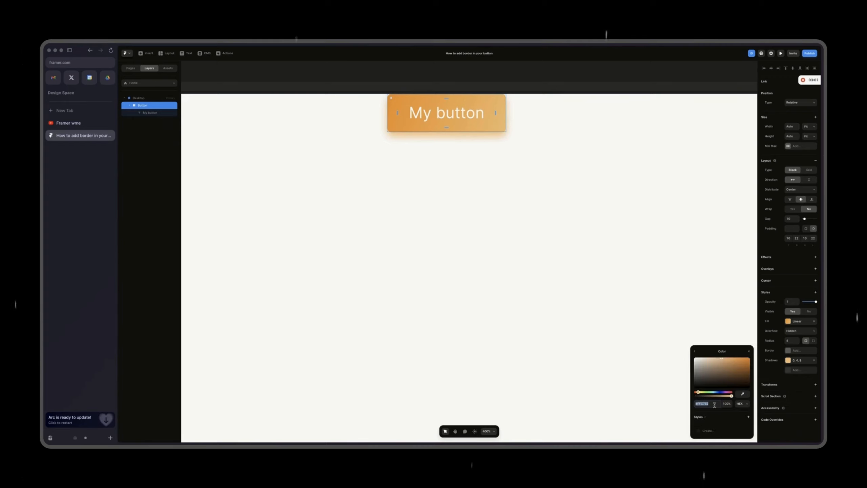
{"action": "left_click_drag", "start_coordinate": [732, 397], "coordinate": [724, 399]}
{"action": "left_click", "coordinate": [558, 317]}
Step: Add a solid border of width 1 to the button, using a slightly darker orange based on a color sampled from its fill
{"action": "left_click", "coordinate": [480, 125]}
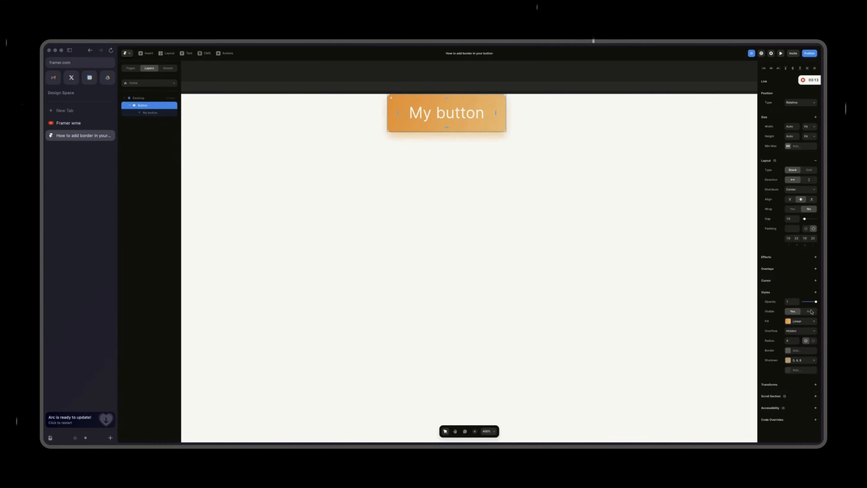
{"action": "left_click", "coordinate": [790, 352]}
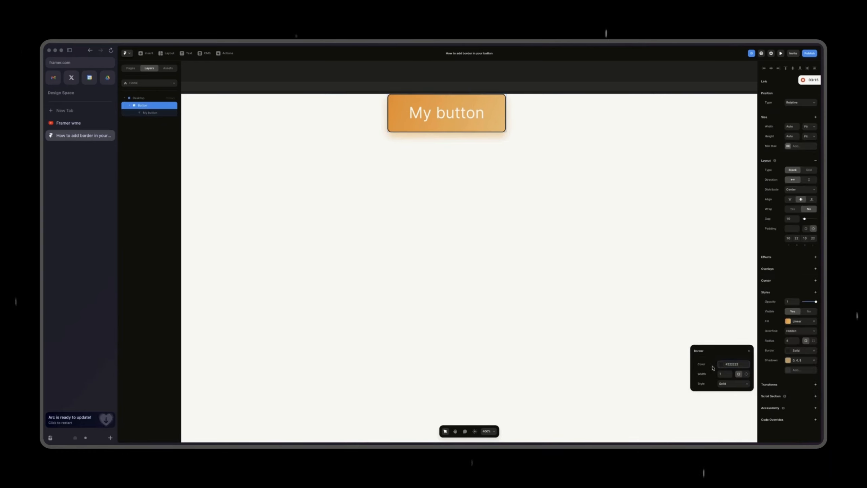
{"action": "left_click", "coordinate": [726, 365]}
{"action": "left_click", "coordinate": [743, 394]}
{"action": "left_click", "coordinate": [494, 126]}
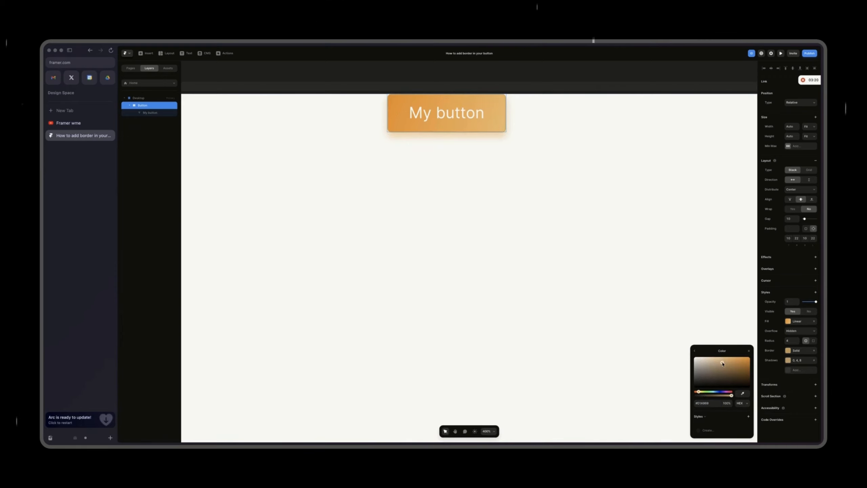
{"action": "left_click", "coordinate": [610, 281]}
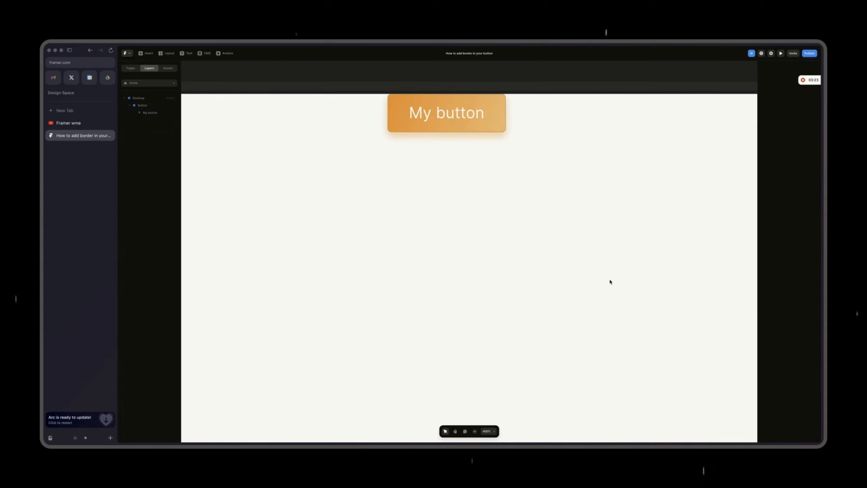
{"action": "scroll", "coordinate": [610, 281], "scroll_direction": "up", "scroll_amount": 3}
{"action": "scroll", "coordinate": [610, 281], "scroll_direction": "up", "scroll_amount": 5}
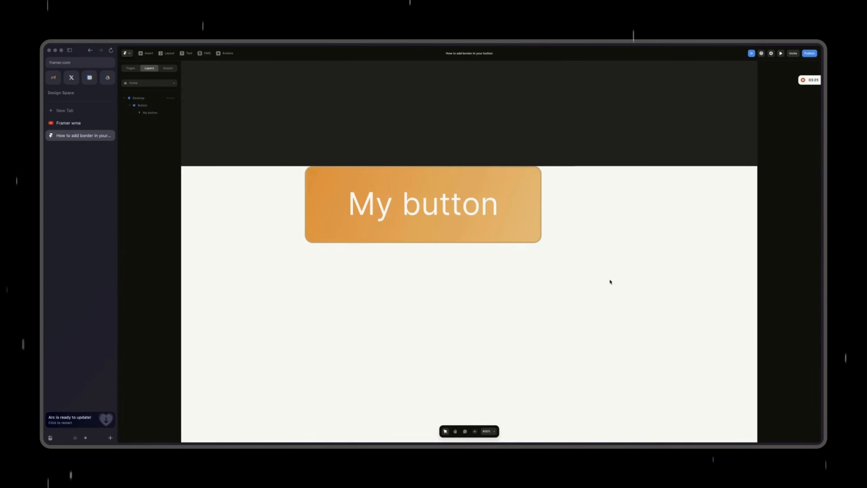
{"action": "left_click", "coordinate": [513, 226]}
{"action": "left_click", "coordinate": [613, 317]}
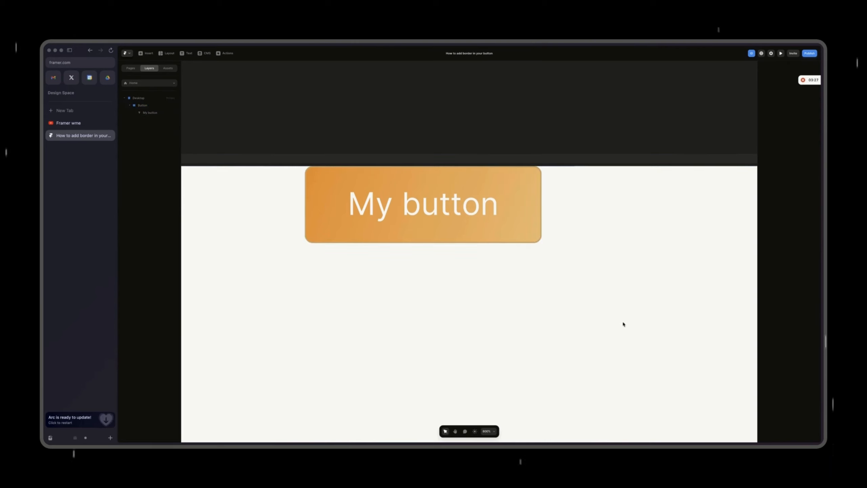
Step: Raise the opacity of the button's shadow color to 100%
{"action": "left_click", "coordinate": [516, 228]}
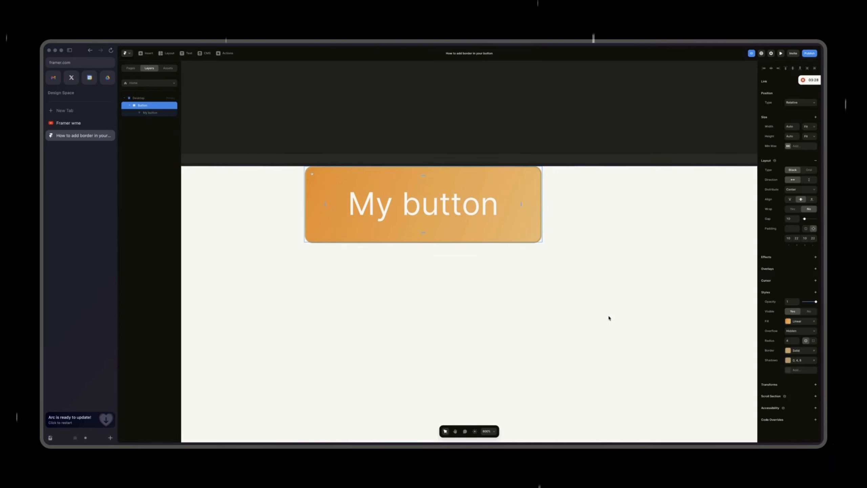
{"action": "left_click", "coordinate": [797, 361]}
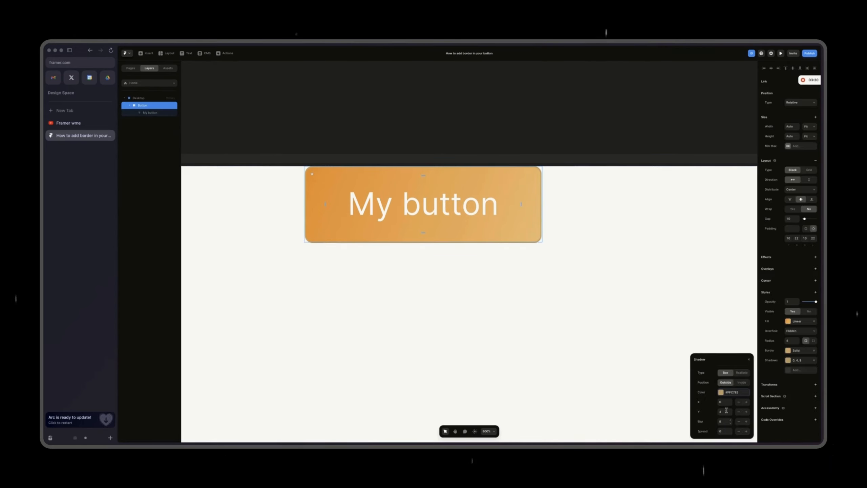
{"action": "left_click", "coordinate": [721, 393]}
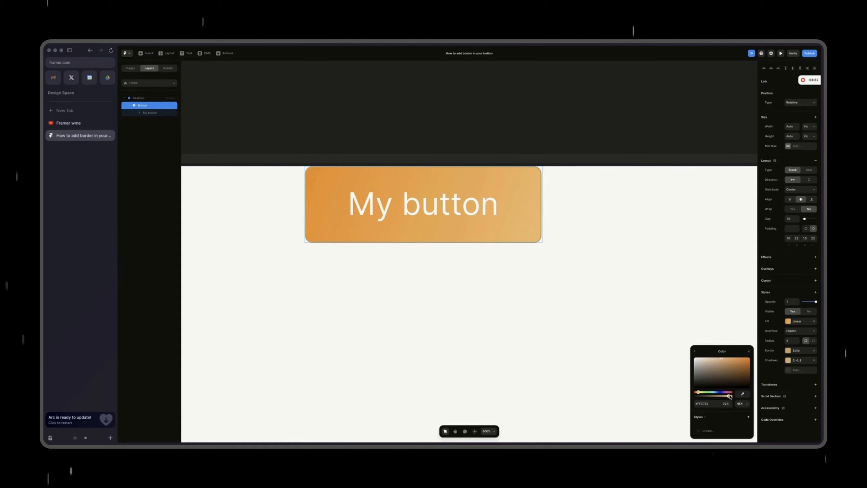
{"action": "left_click_drag", "start_coordinate": [725, 397], "coordinate": [734, 398]}
{"action": "left_click", "coordinate": [586, 319]}
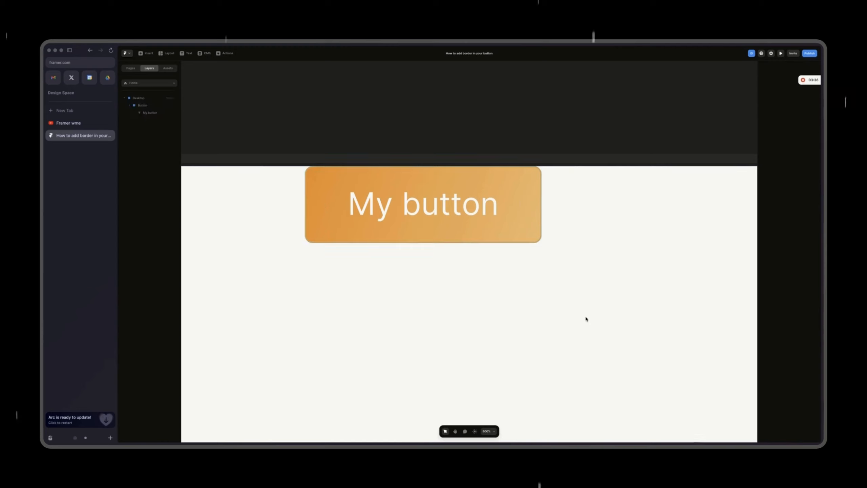
{"action": "left_click", "coordinate": [516, 237]}
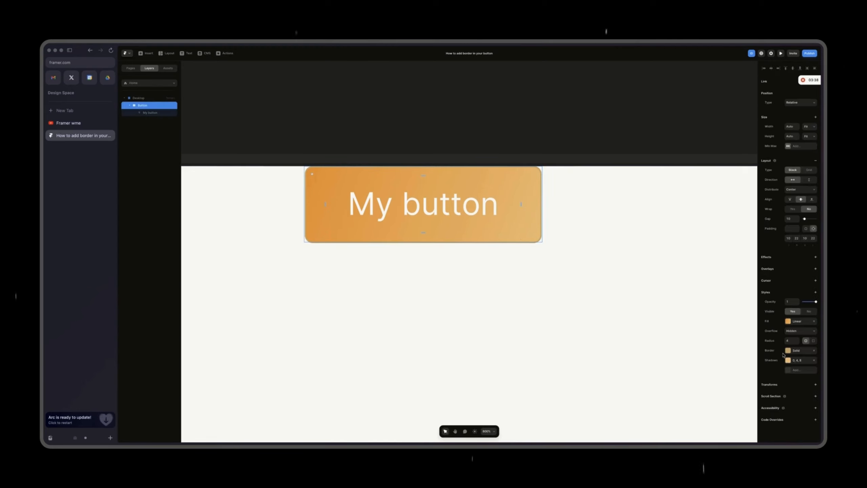
{"action": "left_click", "coordinate": [688, 329]}
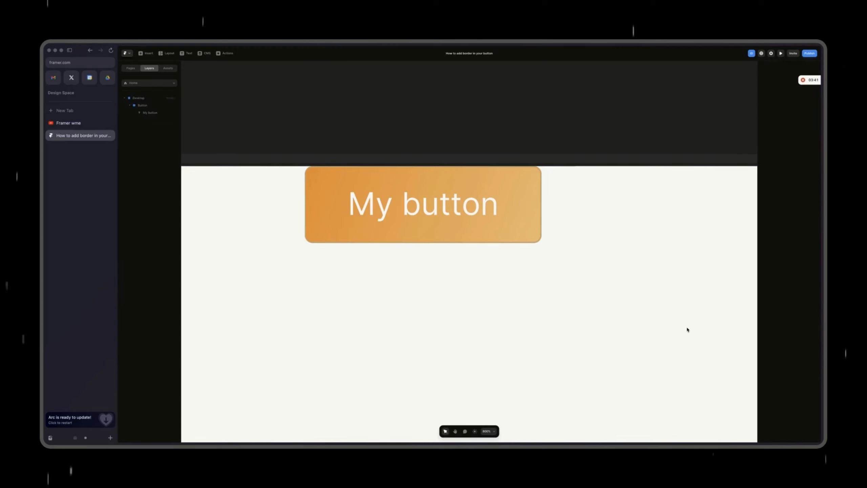
Step: Change the button's shadow color to a pinkish red and set its blur to 18
{"action": "left_click", "coordinate": [492, 232]}
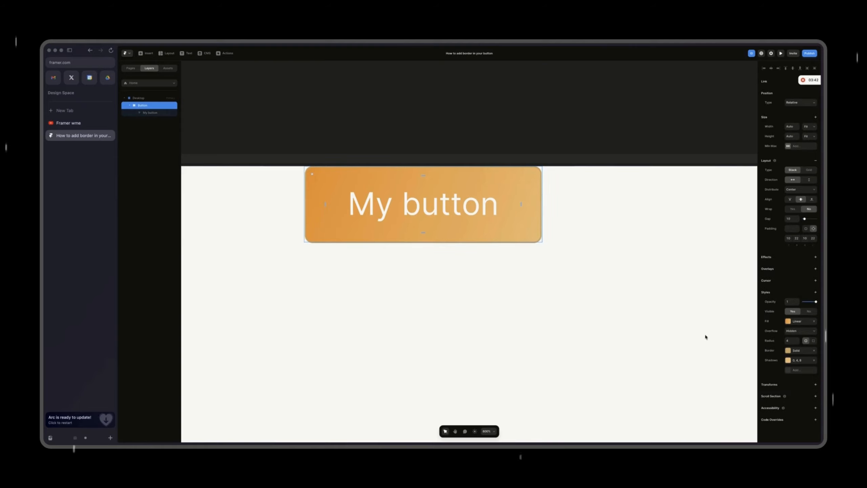
{"action": "left_click", "coordinate": [788, 360]}
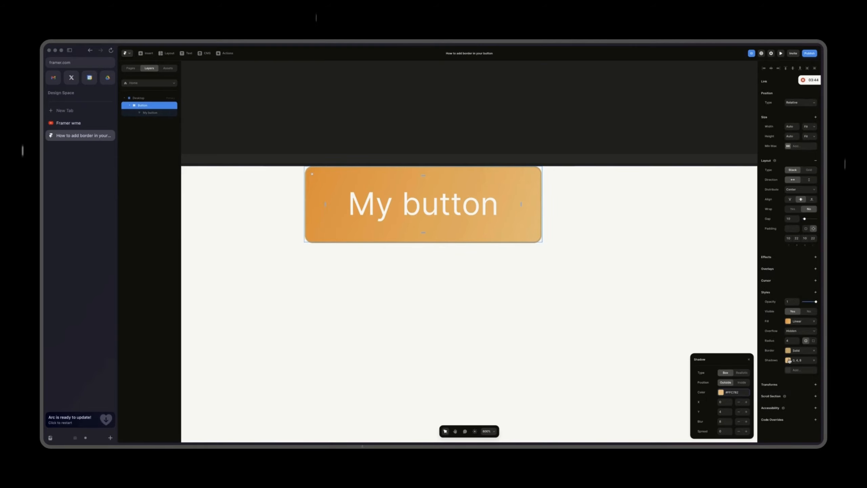
{"action": "left_click", "coordinate": [723, 393]}
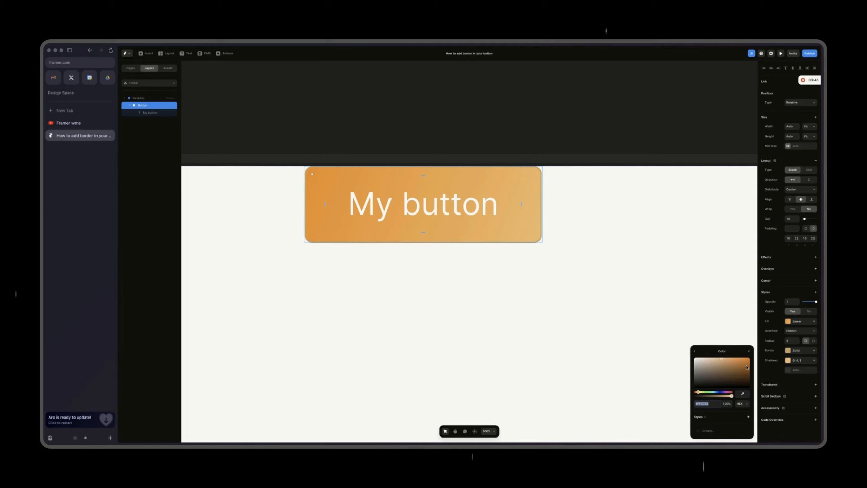
{"action": "left_click", "coordinate": [732, 392]}
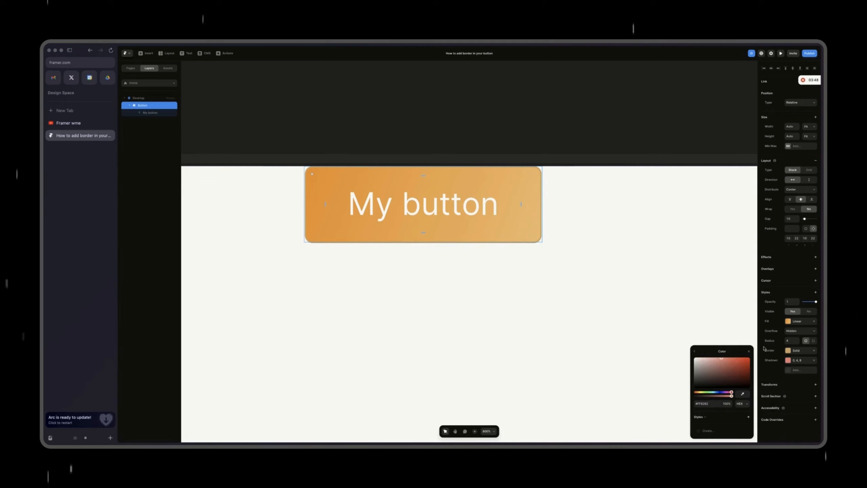
{"action": "left_click", "coordinate": [695, 351]}
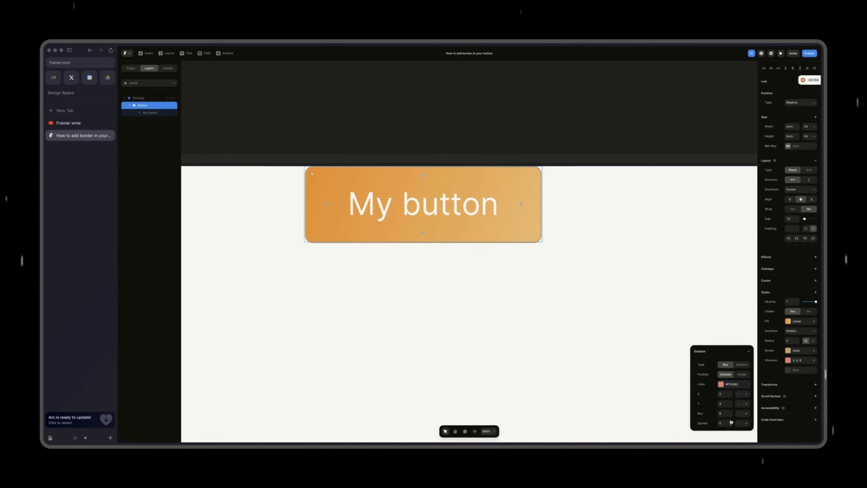
{"action": "left_click", "coordinate": [721, 385]}
{"action": "left_click", "coordinate": [695, 352]}
{"action": "type", "text": "18"}
{"action": "left_click", "coordinate": [811, 333]}
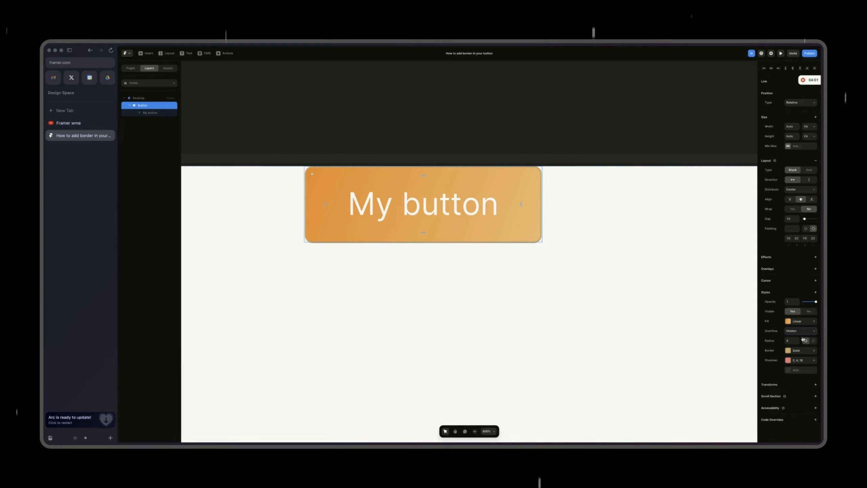
Step: Examine how the button's shadow looks at several zoom levels
{"action": "left_click", "coordinate": [598, 298]}
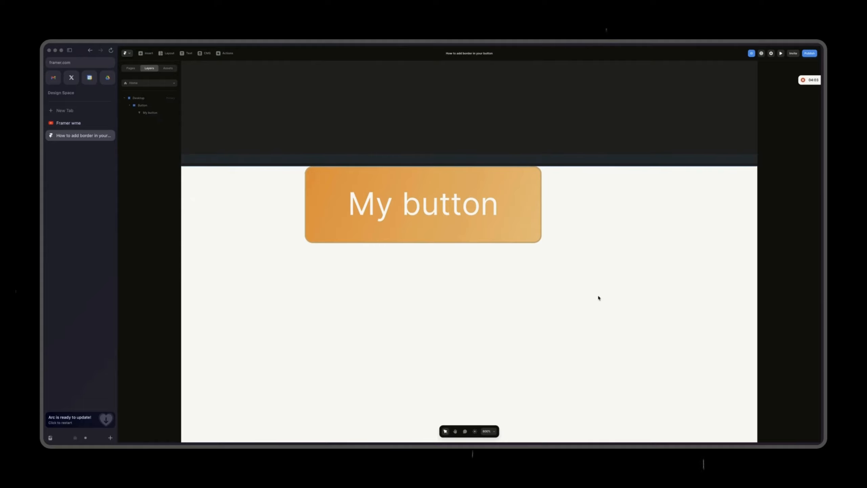
{"action": "key", "text": "super+plus"}
{"action": "key", "text": "super+plus"}
{"action": "key", "text": "super+minus"}
{"action": "key", "text": "super+minus"}
{"action": "key", "text": "super+minus"}
{"action": "key", "text": "super+minus"}
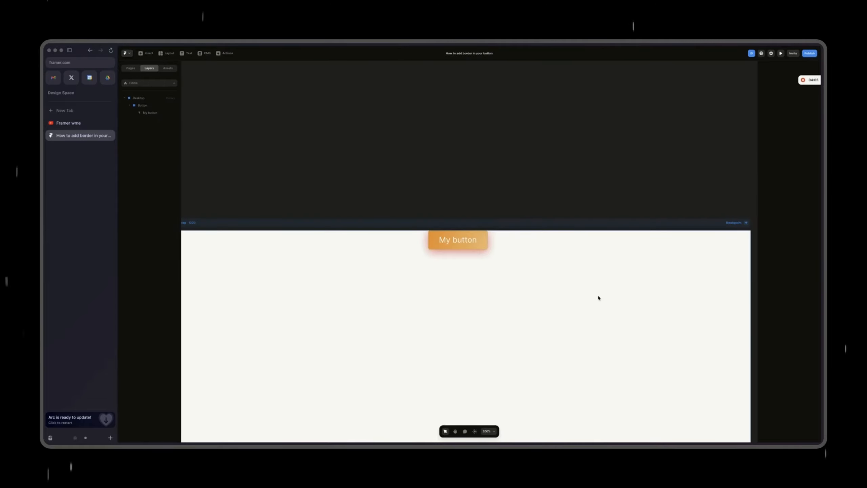
{"action": "key", "text": "super+plus"}
{"action": "key", "text": "super+plus"}
{"action": "key", "text": "super+minus"}
{"action": "key", "text": "super+plus"}
{"action": "key", "text": "super+minus"}
{"action": "key", "text": "super+minus"}
{"action": "key", "text": "super+plus"}
Step: Undo the last color and blur changes to the button's shadow
{"action": "key", "text": "super+z"}
{"action": "key", "text": "super+z"}
{"action": "key", "text": "super+z"}
{"action": "key", "text": "super+z"}
{"action": "key", "text": "super+z"}
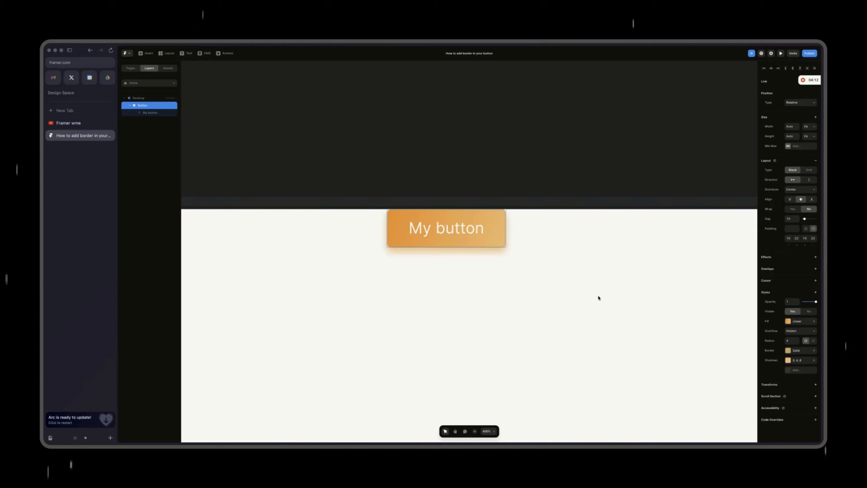
{"action": "scroll", "coordinate": [598, 298], "scroll_direction": "down", "scroll_amount": 3}
{"action": "scroll", "coordinate": [599, 298], "scroll_direction": "up", "scroll_amount": 10}
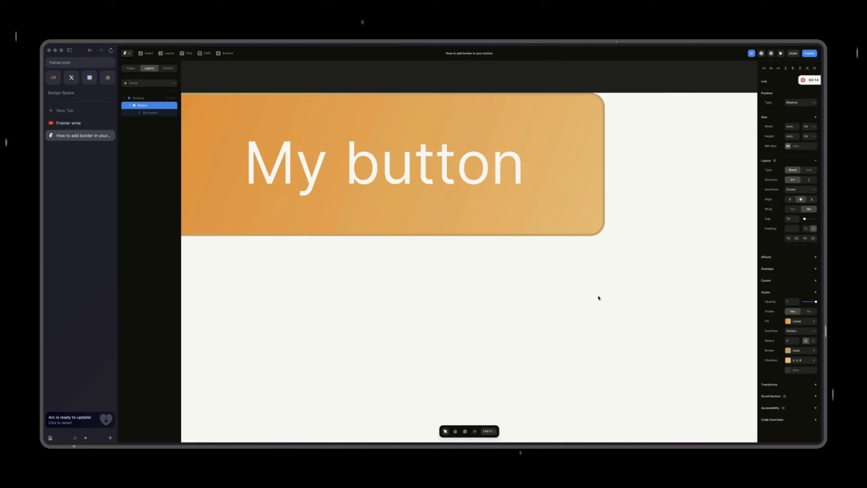
Step: Create a component from the button
{"action": "key", "text": "super+minus"}
{"action": "key", "text": "super+minus"}
{"action": "left_click", "coordinate": [521, 248]}
{"action": "left_click", "coordinate": [492, 246]}
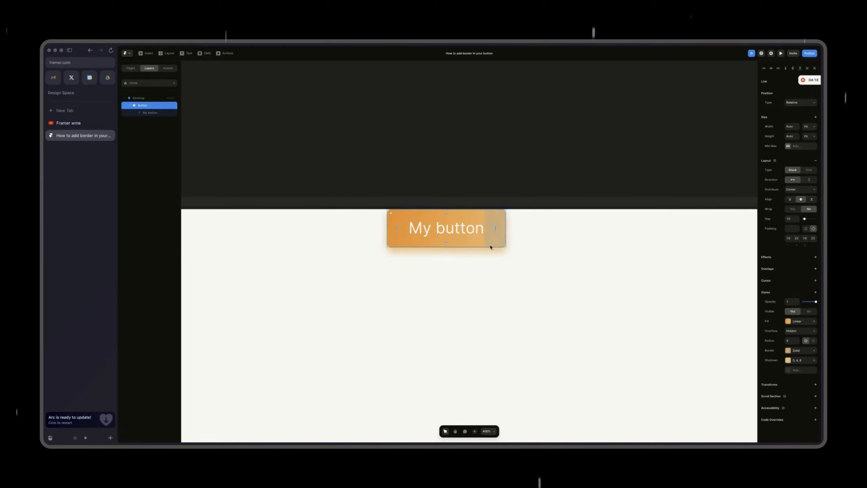
{"action": "right_click", "coordinate": [477, 243]}
{"action": "left_click", "coordinate": [357, 218]}
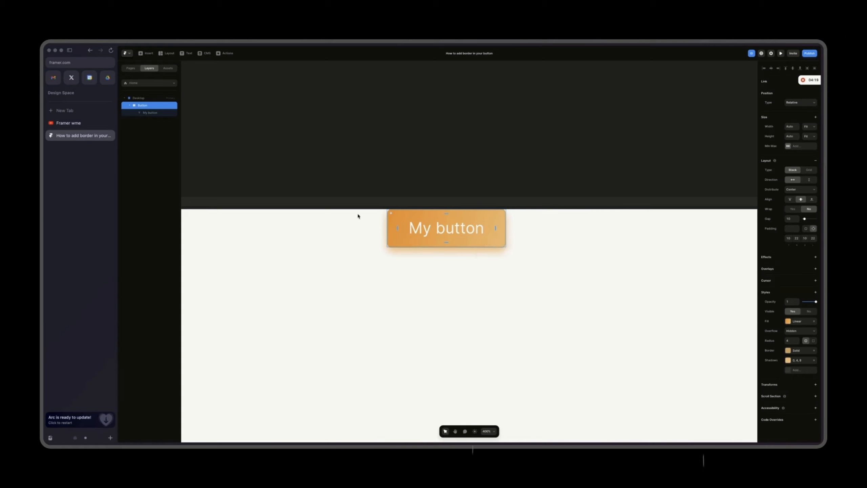
{"action": "right_click", "coordinate": [495, 244]}
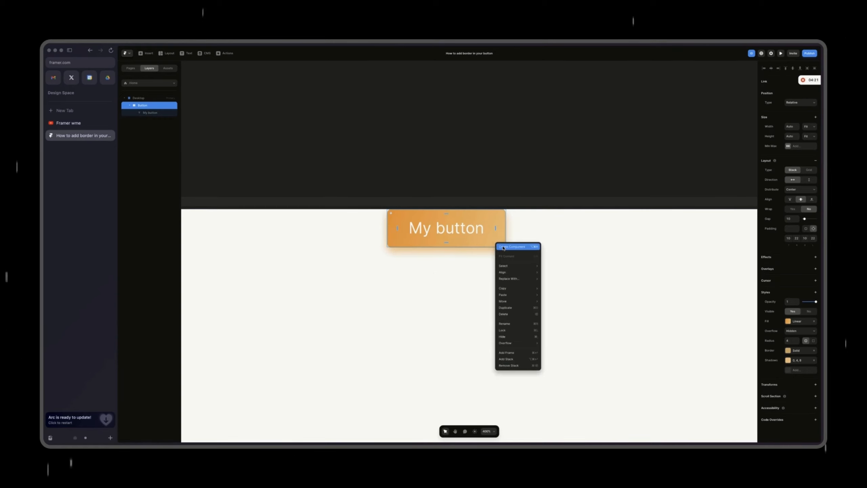
{"action": "left_click", "coordinate": [474, 245]}
{"action": "right_click", "coordinate": [474, 246]}
{"action": "left_click", "coordinate": [484, 257]}
{"action": "left_click", "coordinate": [485, 261]}
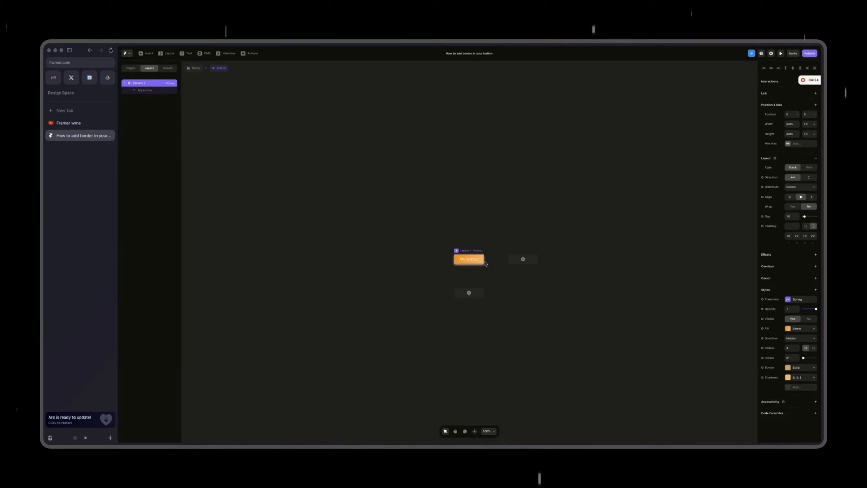
Step: Return to the Home page and reopen the button component for editing
{"action": "key", "text": "shift+2"}
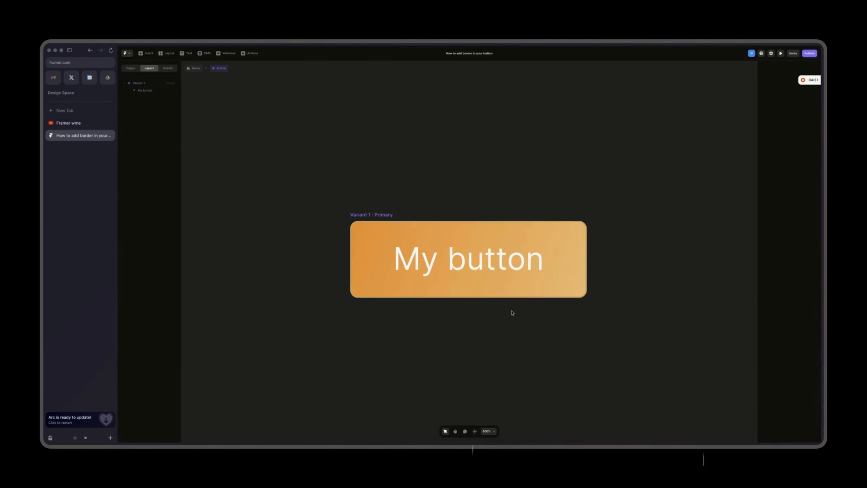
{"action": "key", "text": "super+minus"}
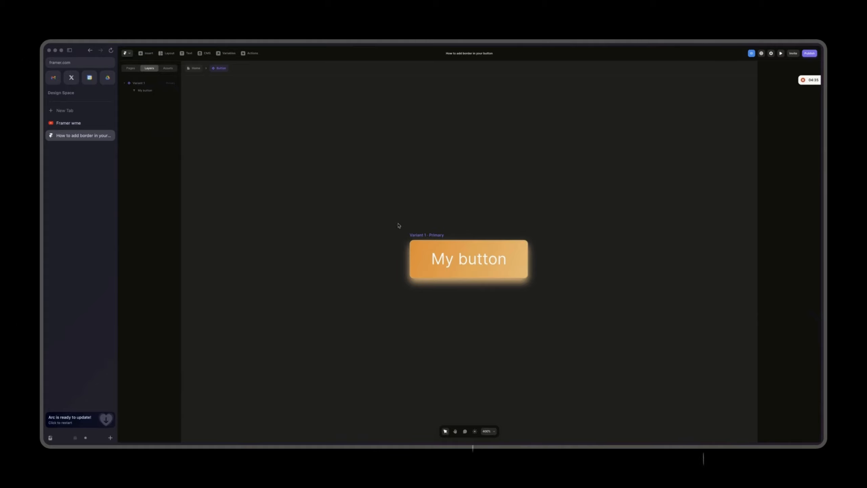
{"action": "left_click", "coordinate": [414, 235]}
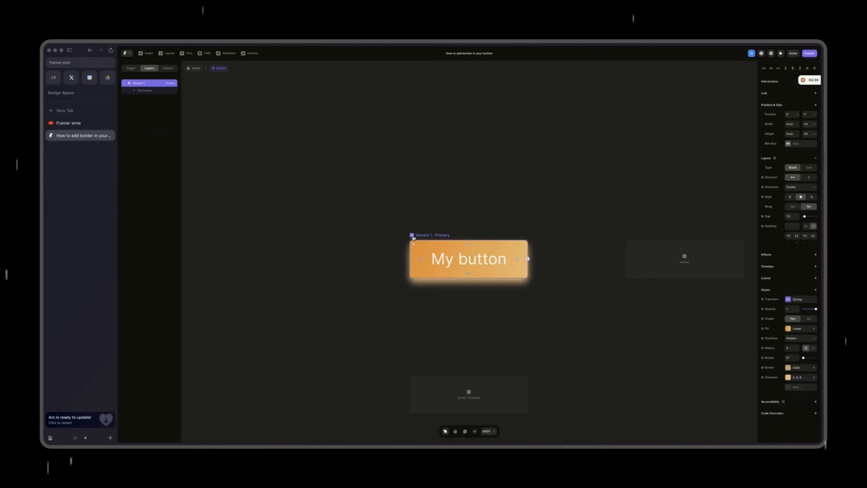
{"action": "left_click", "coordinate": [194, 68]}
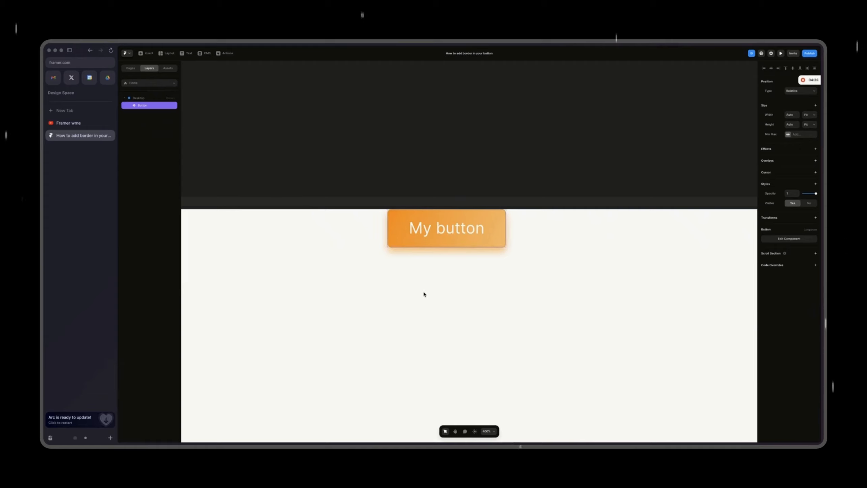
{"action": "left_click", "coordinate": [404, 298]}
{"action": "double_click", "coordinate": [501, 243]}
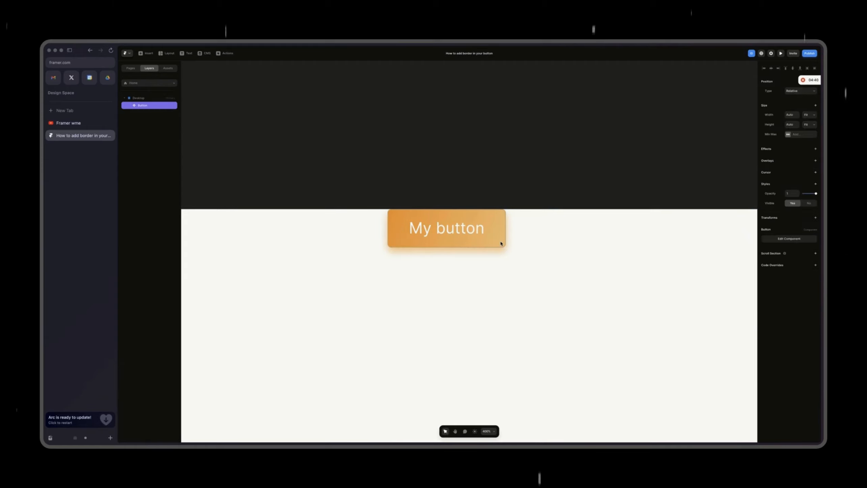
{"action": "left_click", "coordinate": [451, 300]}
{"action": "key", "text": "super+plus"}
{"action": "key", "text": "super+plus"}
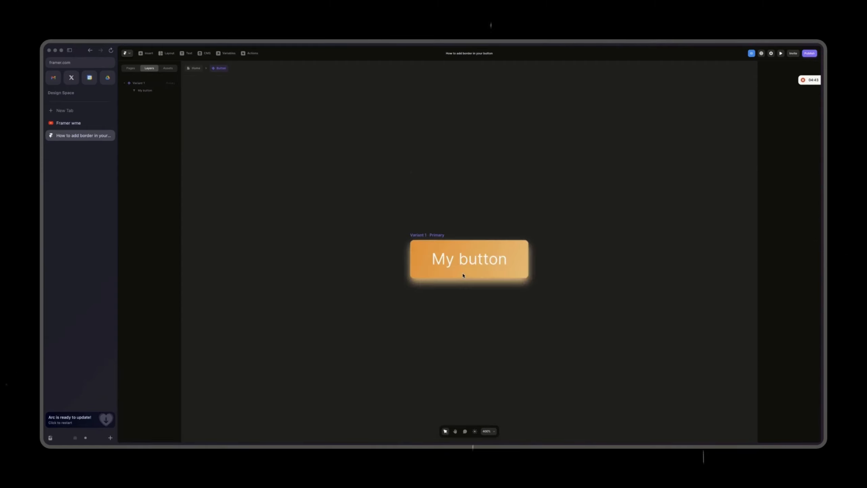
Step: Add a hover variant to the primary button and reverse the color stops of its gradient fill
{"action": "scroll", "coordinate": [463, 275], "scroll_direction": "down", "scroll_amount": 2}
{"action": "left_click", "coordinate": [416, 170]}
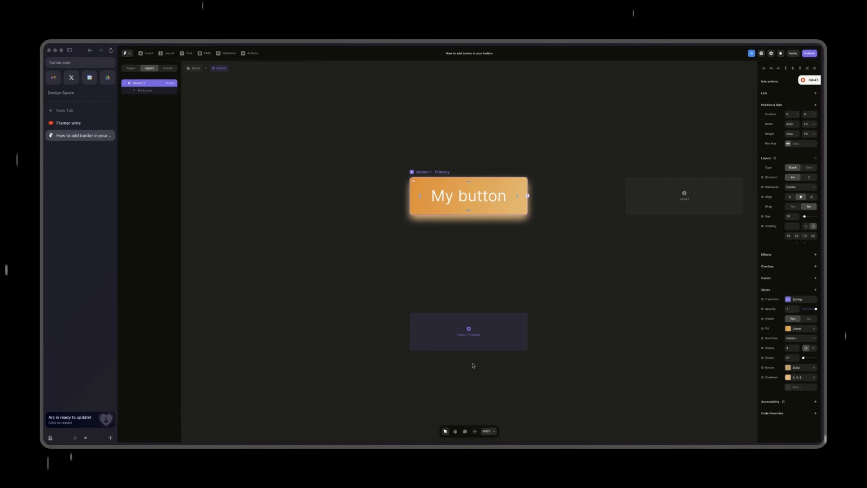
{"action": "left_click", "coordinate": [485, 338]}
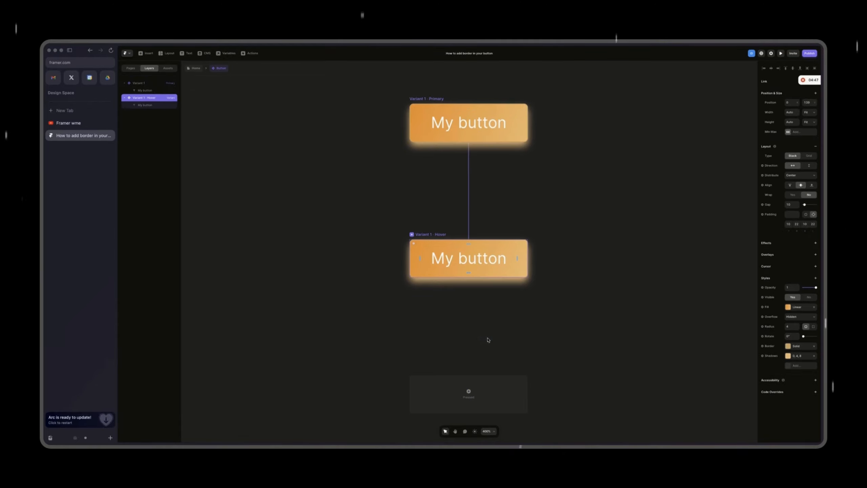
{"action": "left_click", "coordinate": [788, 308]}
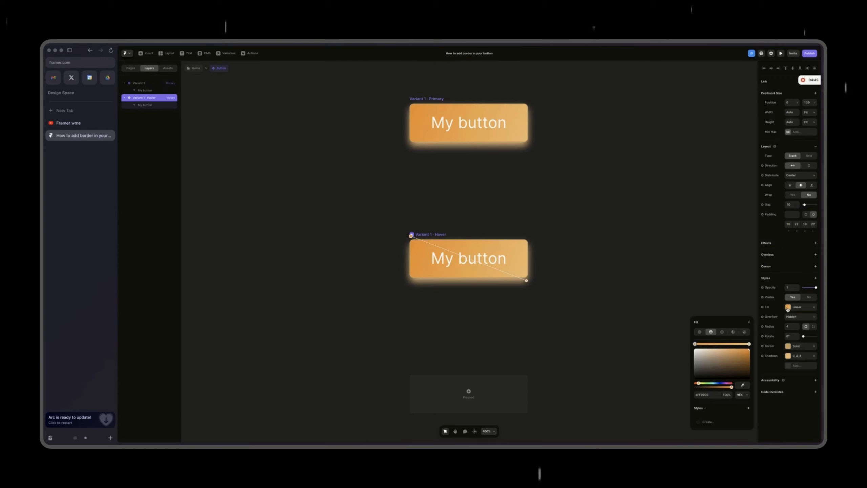
{"action": "left_click_drag", "start_coordinate": [749, 344], "coordinate": [695, 345]}
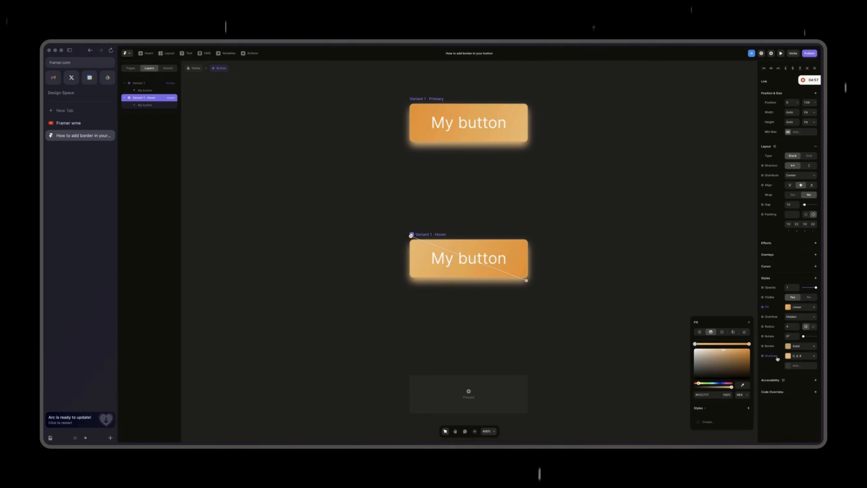
Step: Set the hover variant's shadow Y offset to 2 and adjust its blur
{"action": "left_click", "coordinate": [788, 356]}
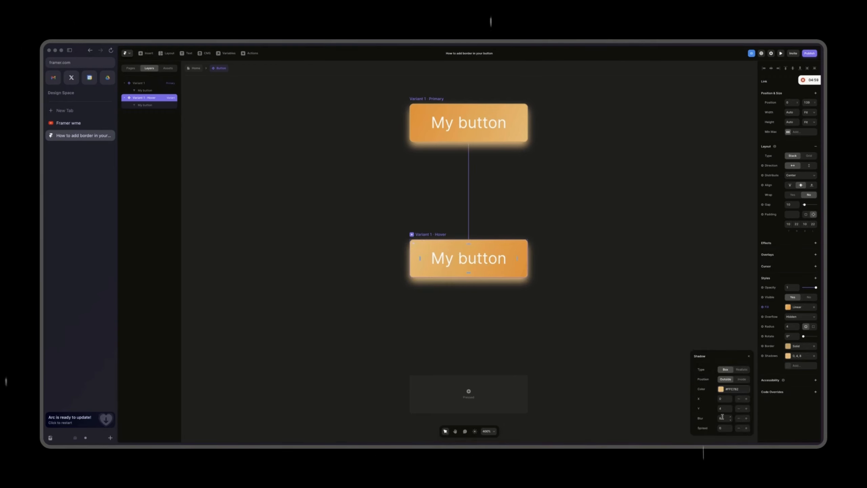
{"action": "left_click", "coordinate": [723, 408]}
{"action": "type", "text": "2"}
{"action": "left_click", "coordinate": [724, 417]}
{"action": "type", "text": "7"}
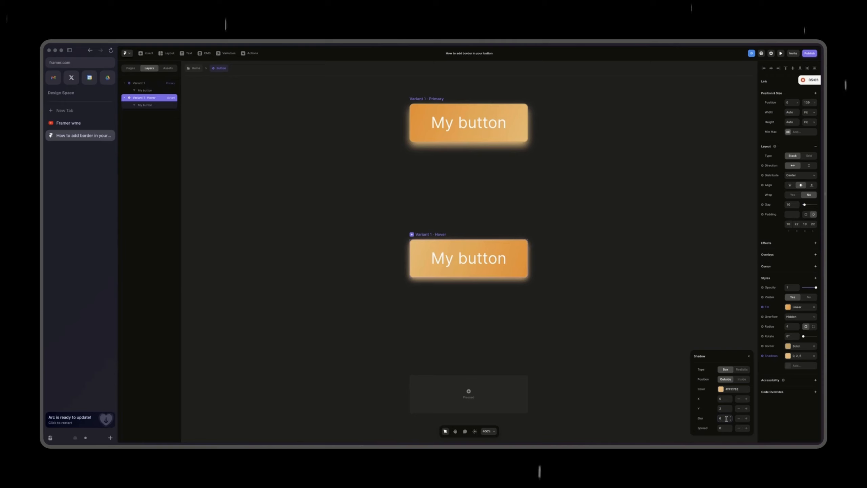
{"action": "left_click", "coordinate": [547, 316]}
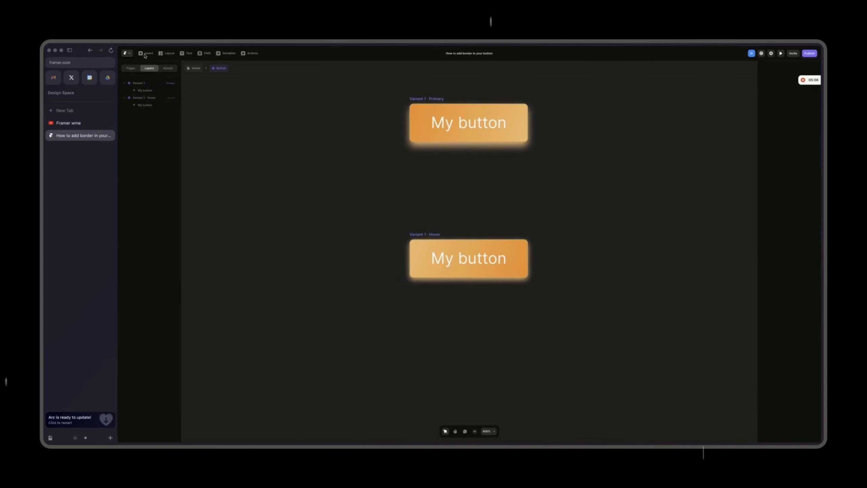
Step: Rename the main variant of the button component as Primary
{"action": "left_click", "coordinate": [142, 99]}
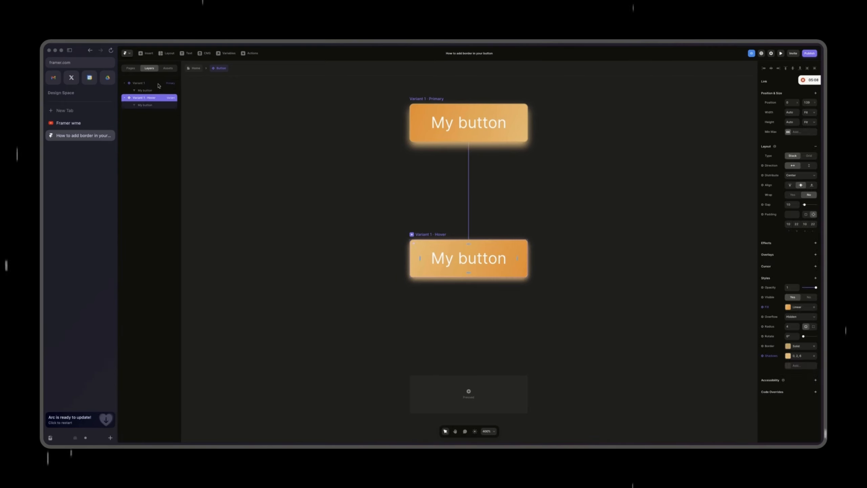
{"action": "double_click", "coordinate": [143, 82]}
{"action": "key", "text": "Return"}
{"action": "scroll", "coordinate": [509, 121], "scroll_direction": "right", "scroll_amount": 3}
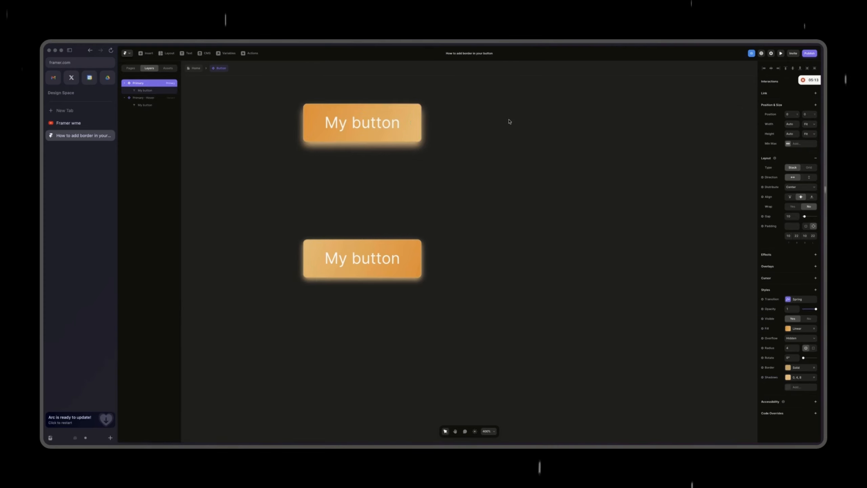
Step: Add a new variant to the button component and name it Outline
{"action": "left_click", "coordinate": [561, 127]}
{"action": "double_click", "coordinate": [144, 112]}
{"action": "type", "text": "Outline"}
{"action": "key", "text": "Return"}
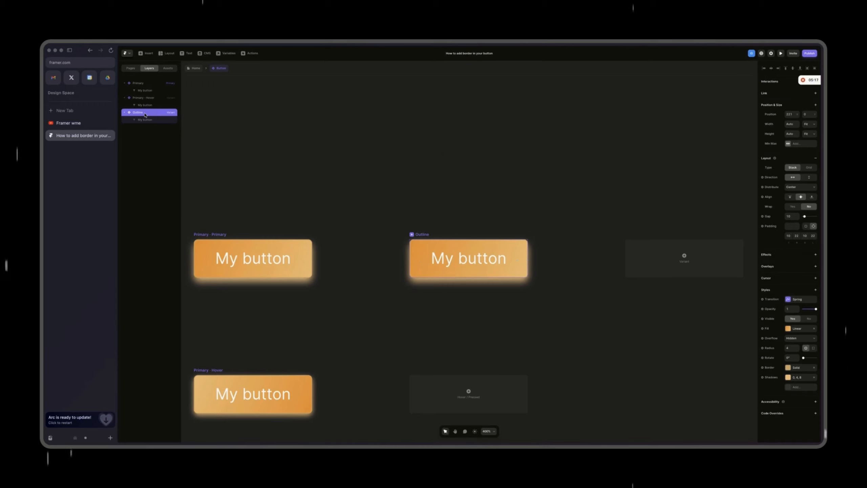
Step: Lower the opacity of both color stops in the Outline variant's gradient fill to 0%
{"action": "left_click", "coordinate": [788, 328]}
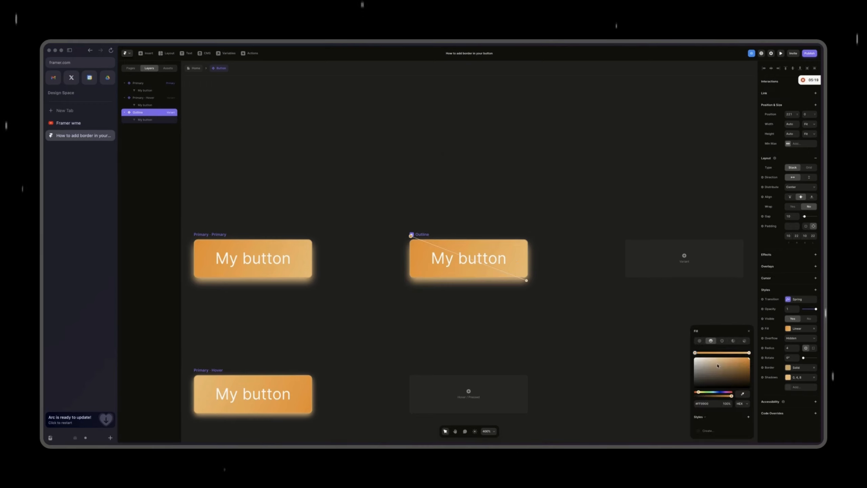
{"action": "left_click_drag", "start_coordinate": [731, 397], "coordinate": [656, 400]}
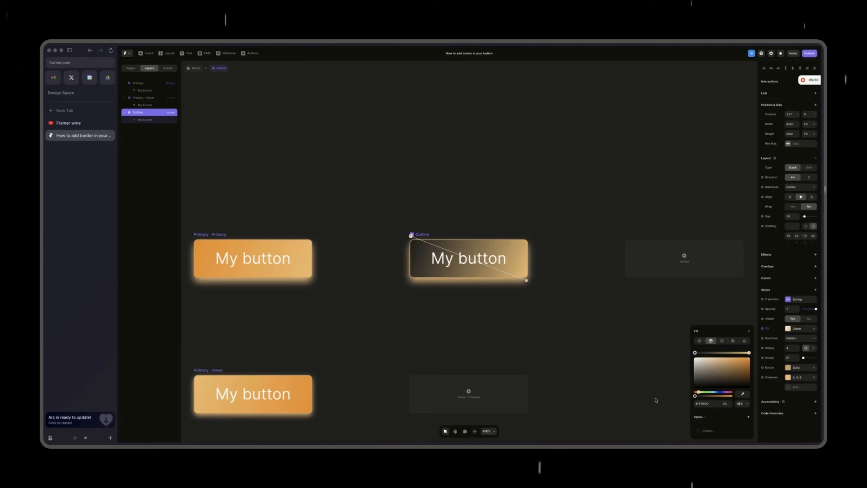
{"action": "left_click", "coordinate": [749, 353]}
{"action": "left_click_drag", "start_coordinate": [731, 396], "coordinate": [567, 396]}
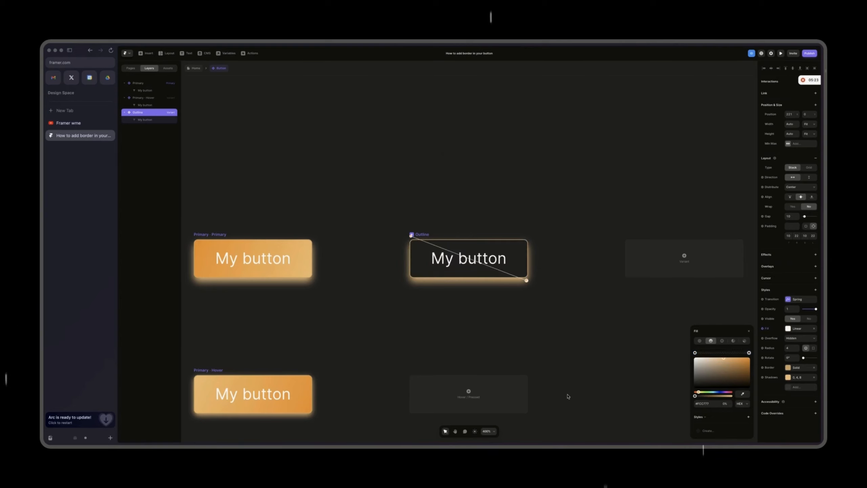
Step: Add a hover variant to the Outline button and raise both of its gradient fill stops to 100% opacity
{"action": "scroll", "coordinate": [373, 294], "scroll_direction": "down", "scroll_amount": 2}
{"action": "left_click", "coordinate": [470, 334]}
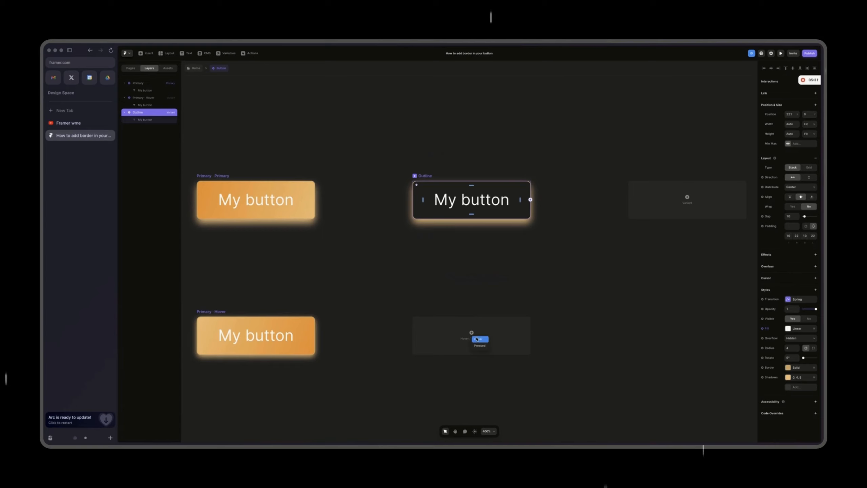
{"action": "left_click", "coordinate": [478, 338]}
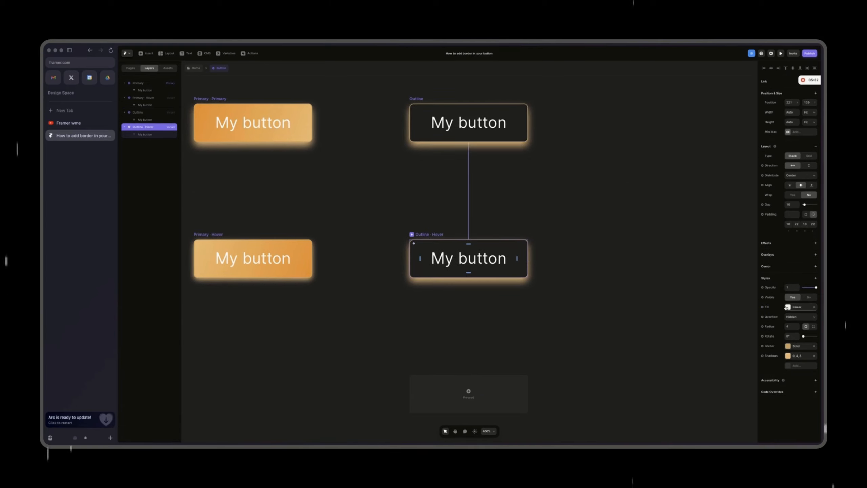
{"action": "left_click", "coordinate": [787, 307]}
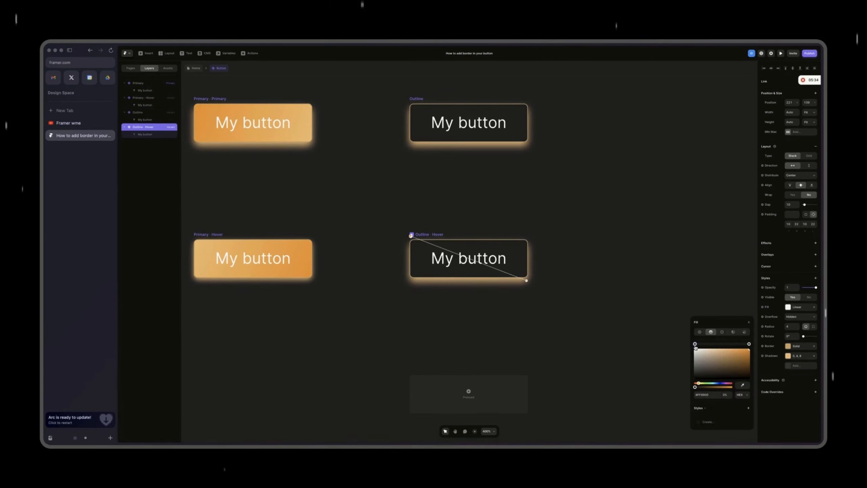
{"action": "left_click_drag", "start_coordinate": [695, 388], "coordinate": [733, 388]}
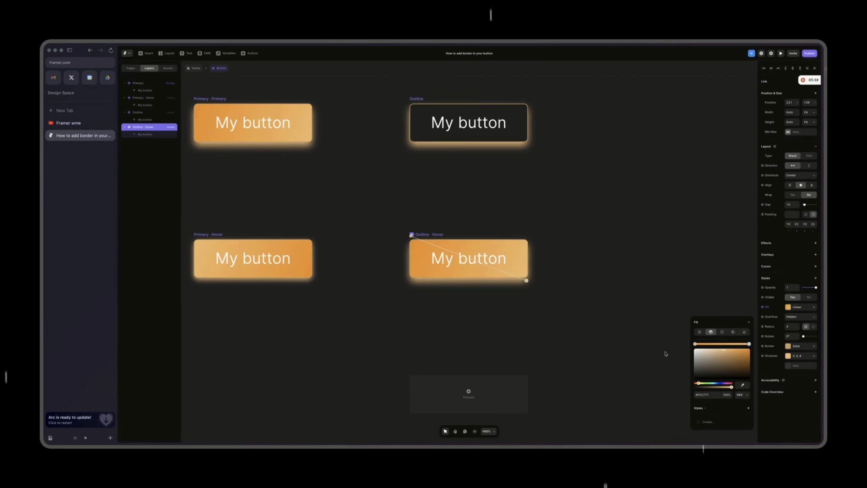
Step: Return to the Home page and set the Desktop breakpoint's layout distribution to Center
{"action": "left_click", "coordinate": [499, 330]}
{"action": "left_click", "coordinate": [194, 68]}
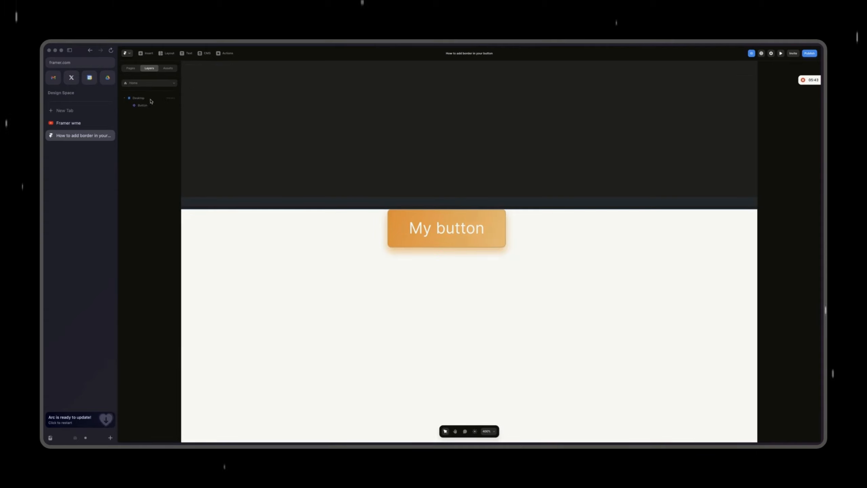
{"action": "left_click", "coordinate": [143, 98]}
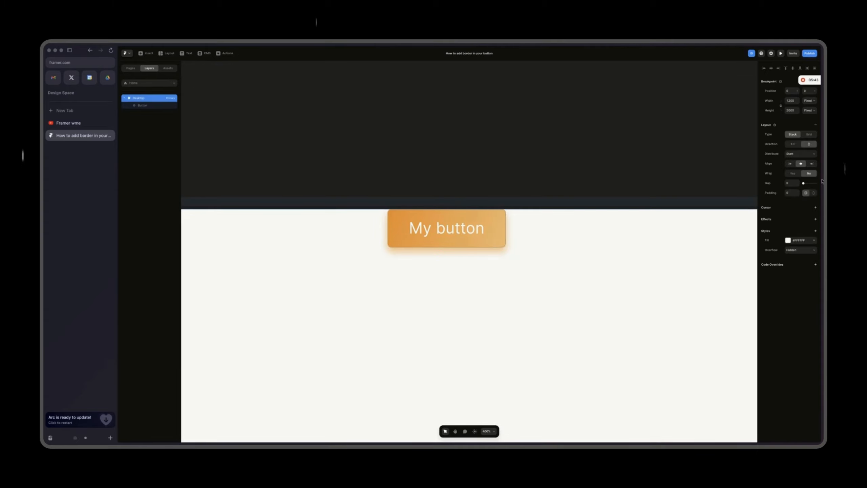
{"action": "left_click", "coordinate": [790, 170]}
{"action": "scroll", "coordinate": [583, 290], "scroll_direction": "down", "scroll_amount": 5}
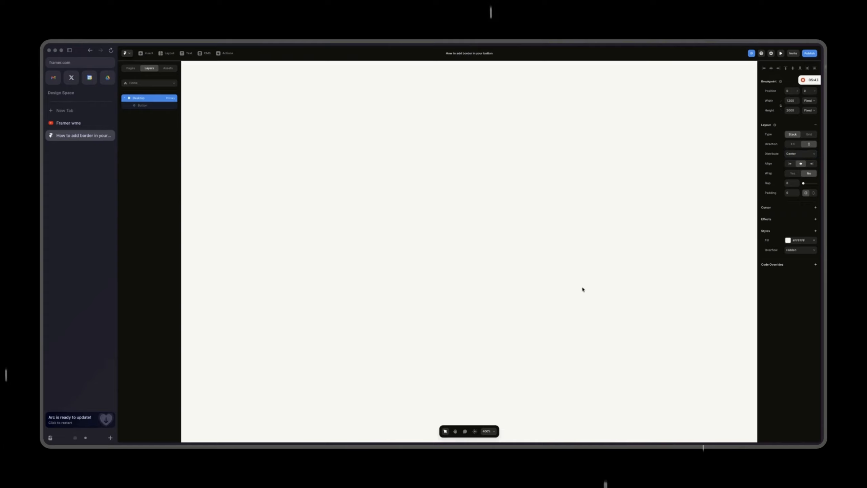
{"action": "scroll", "coordinate": [582, 290], "scroll_direction": "down", "scroll_amount": 5}
{"action": "scroll", "coordinate": [583, 290], "scroll_direction": "down", "scroll_amount": 2}
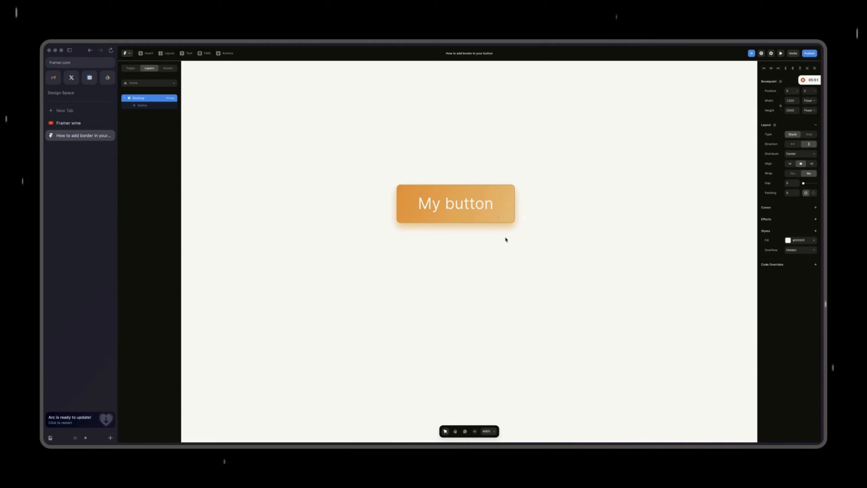
Step: Duplicate the button on the Home page twice to have three instances
{"action": "left_click", "coordinate": [453, 197]}
{"action": "left_click", "coordinate": [343, 188]}
{"action": "left_click", "coordinate": [420, 201]}
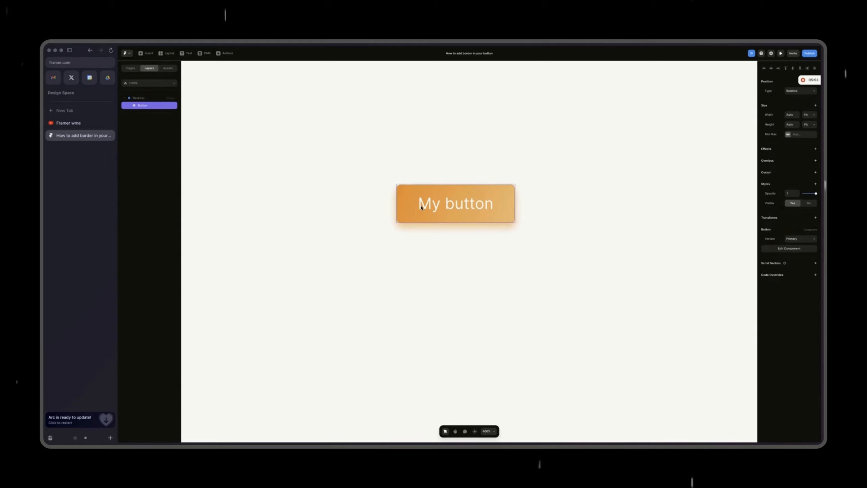
{"action": "key", "text": "super+d"}
{"action": "key", "text": "super+d"}
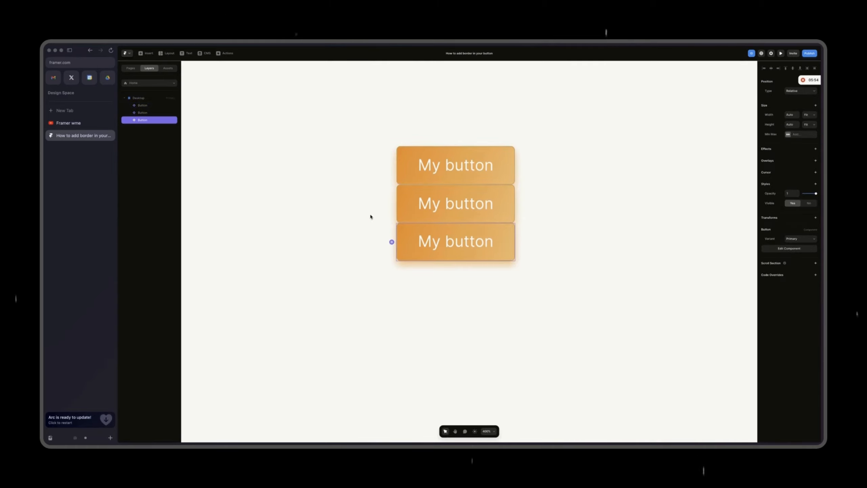
Step: Wrap the three buttons in a stack with horizontal direction and fit width and height
{"action": "left_click", "coordinate": [157, 106], "text": "shift"}
{"action": "right_click", "coordinate": [156, 105]}
{"action": "left_click", "coordinate": [171, 203]}
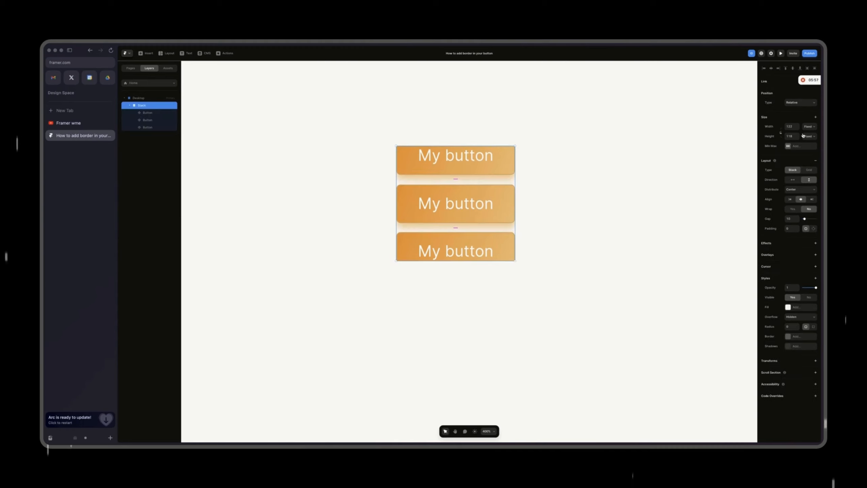
{"action": "left_click", "coordinate": [795, 179]}
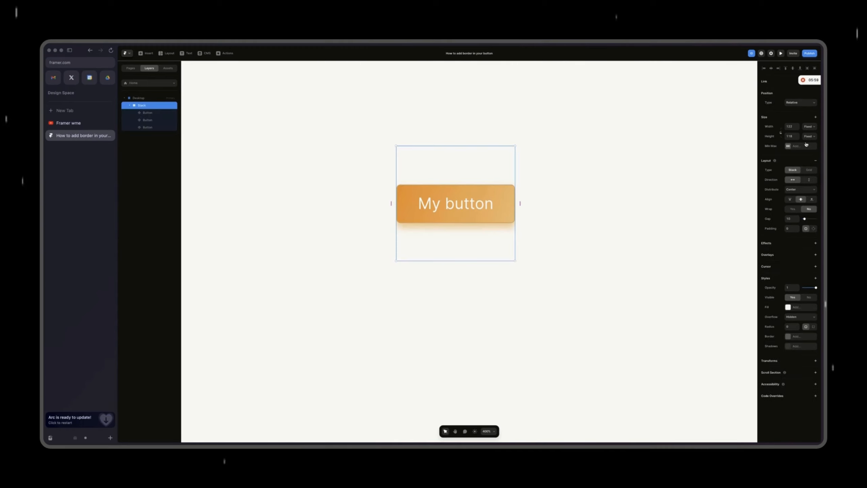
{"action": "left_click", "coordinate": [789, 170]}
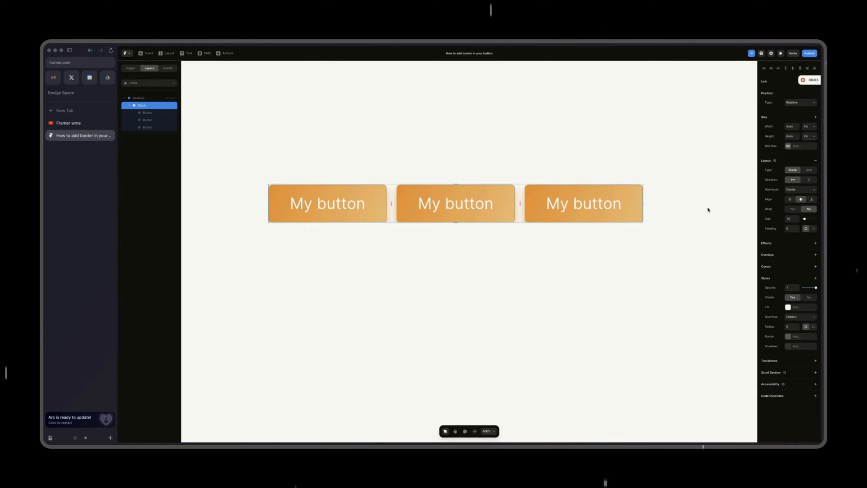
Step: Increase the button stack's height with a fixed value to leave room for the button shadows
{"action": "left_click", "coordinate": [459, 204]}
{"action": "left_click", "coordinate": [527, 204]}
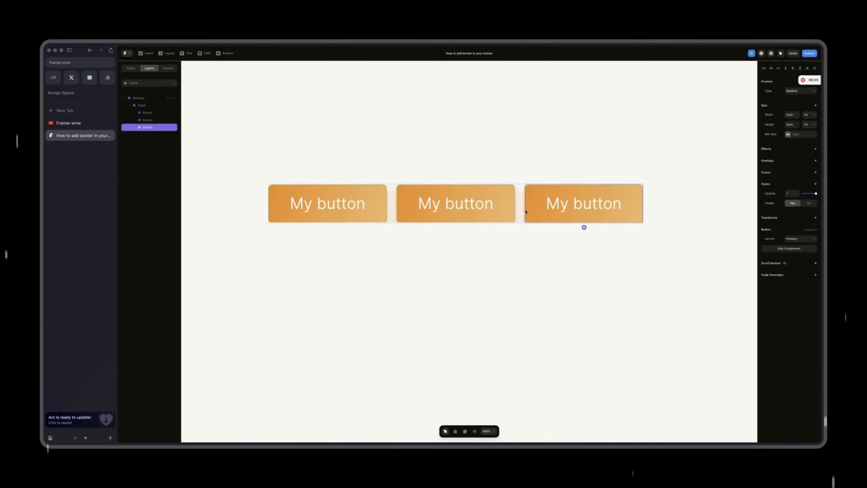
{"action": "left_click", "coordinate": [520, 216]}
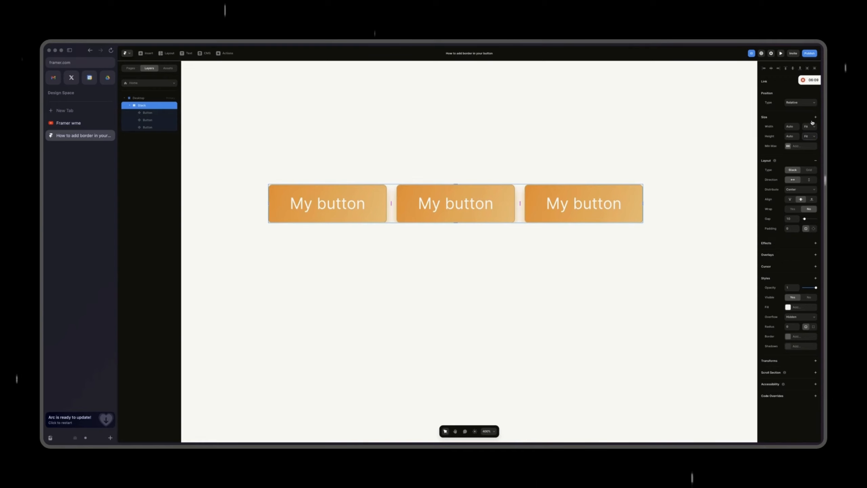
{"action": "left_click", "coordinate": [792, 136]}
{"action": "key", "text": "shift+Up"}
{"action": "key", "text": "shift+Up"}
{"action": "key", "text": "shift+Up"}
{"action": "key", "text": "shift+Up"}
{"action": "key", "text": "shift+Up"}
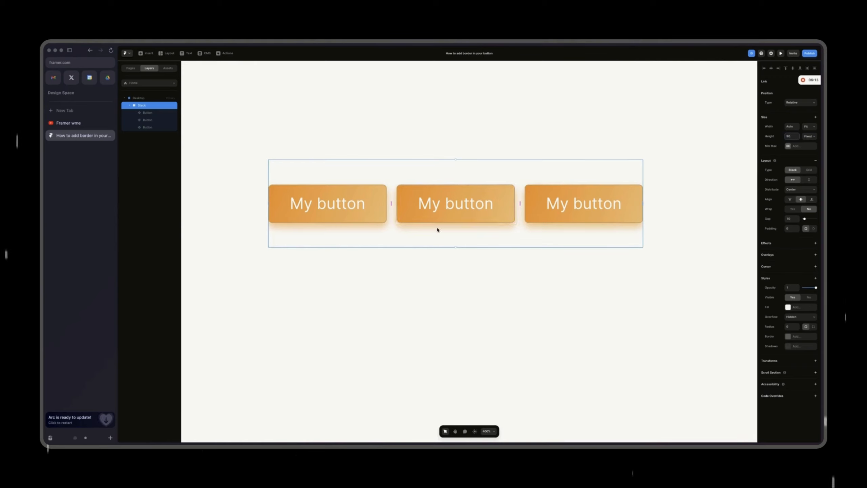
Step: Switch the middle button to the Outline variant and delete the third button
{"action": "left_click", "coordinate": [444, 217]}
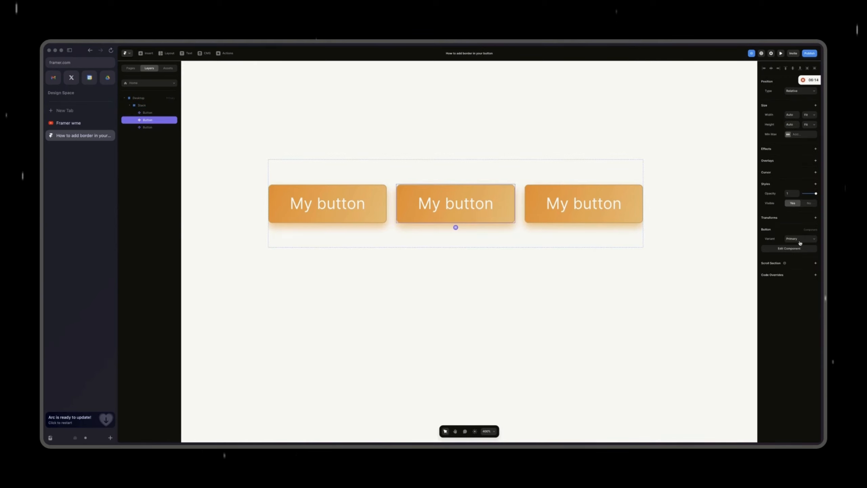
{"action": "left_click", "coordinate": [618, 223]}
{"action": "key", "text": "Delete"}
Step: Open the component and recolor the Outline variant's text with the orange sampled from the primary button
{"action": "left_click", "coordinate": [509, 202]}
{"action": "double_click", "coordinate": [510, 202]}
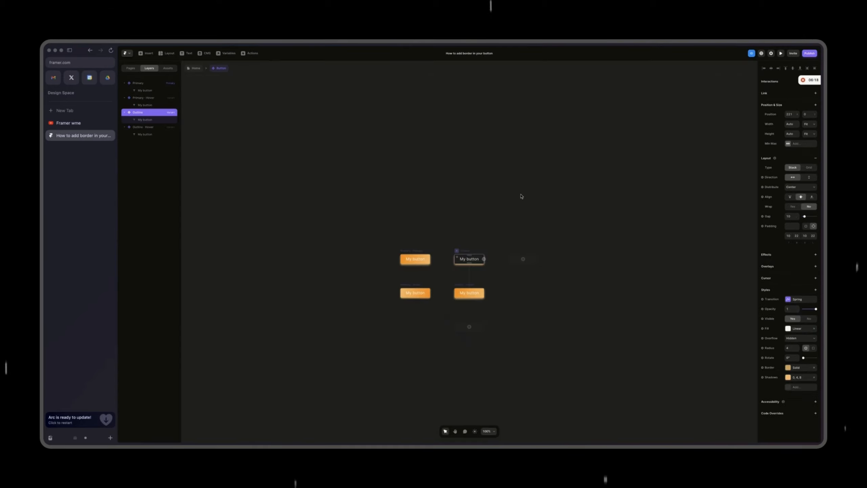
{"action": "left_click", "coordinate": [465, 259]}
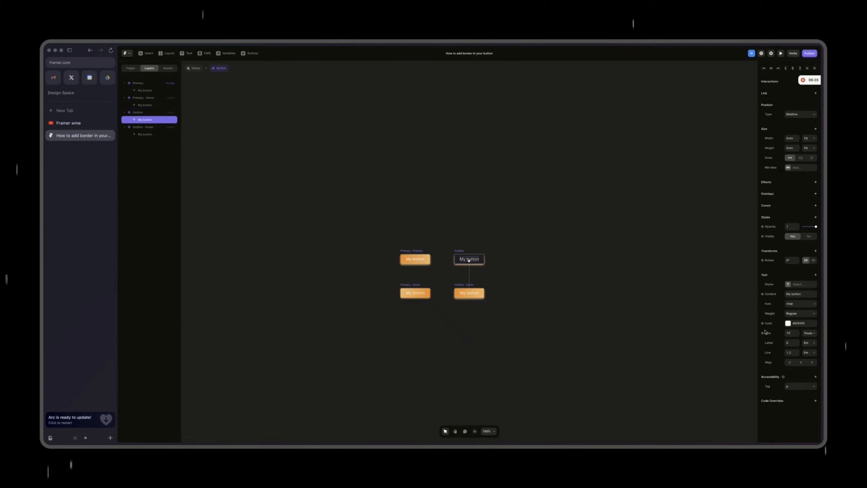
{"action": "left_click", "coordinate": [788, 323]}
{"action": "left_click", "coordinate": [700, 379]}
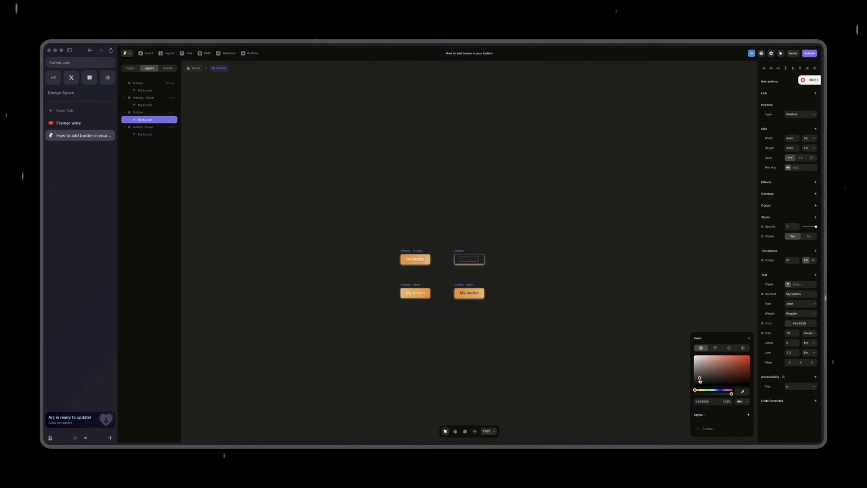
{"action": "left_click", "coordinate": [743, 393]}
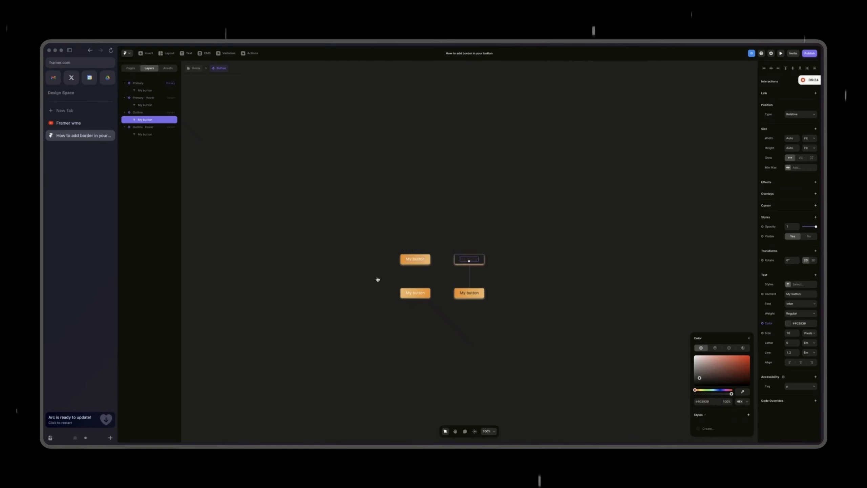
{"action": "left_click", "coordinate": [405, 261]}
{"action": "left_click", "coordinate": [354, 257]}
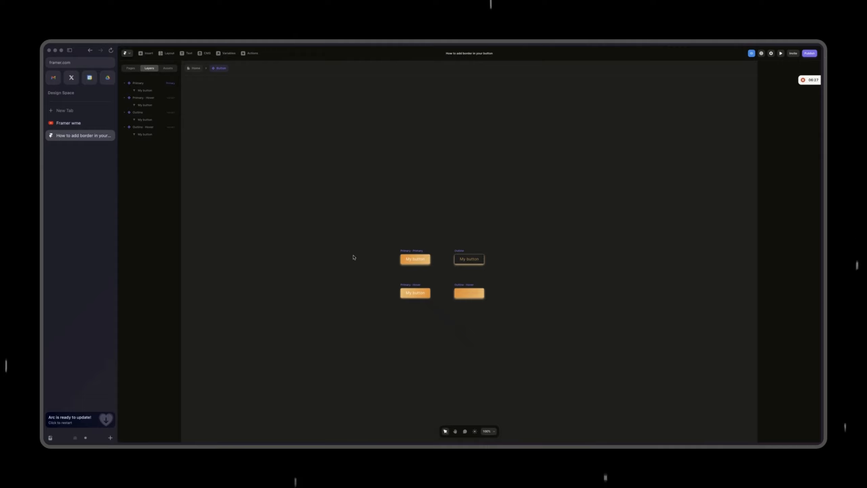
Step: Return to the Home page and compare the two buttons side by side at 200% zoom
{"action": "left_click", "coordinate": [194, 70]}
{"action": "left_click", "coordinate": [459, 275]}
{"action": "key", "text": "super+minus"}
{"action": "key", "text": "super+minus"}
{"action": "key", "text": "super+equal"}
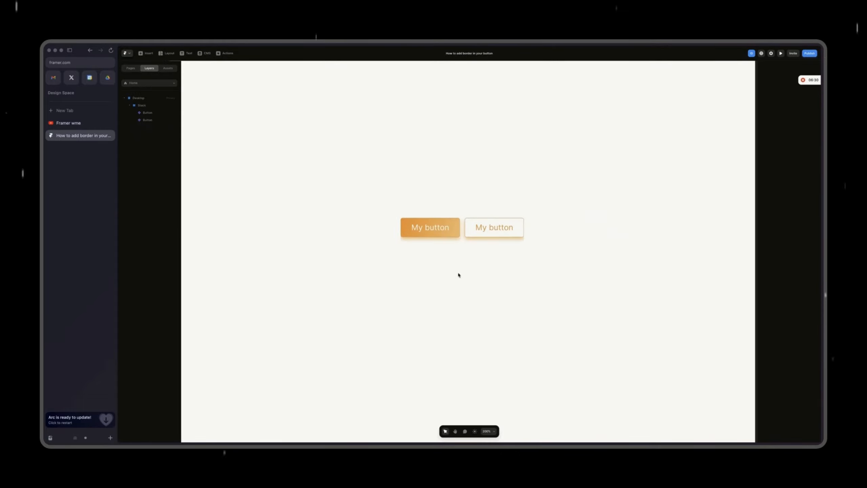
Step: Reopen the button component and change the Outline variant's text color to near-black
{"action": "double_click", "coordinate": [481, 227]}
{"action": "double_click", "coordinate": [470, 259]}
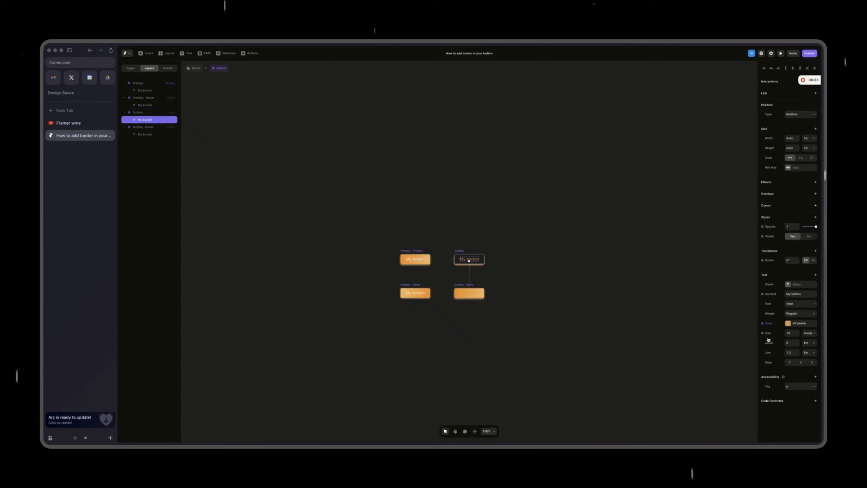
{"action": "left_click", "coordinate": [788, 323]}
{"action": "left_click_drag", "start_coordinate": [707, 373], "coordinate": [691, 383]}
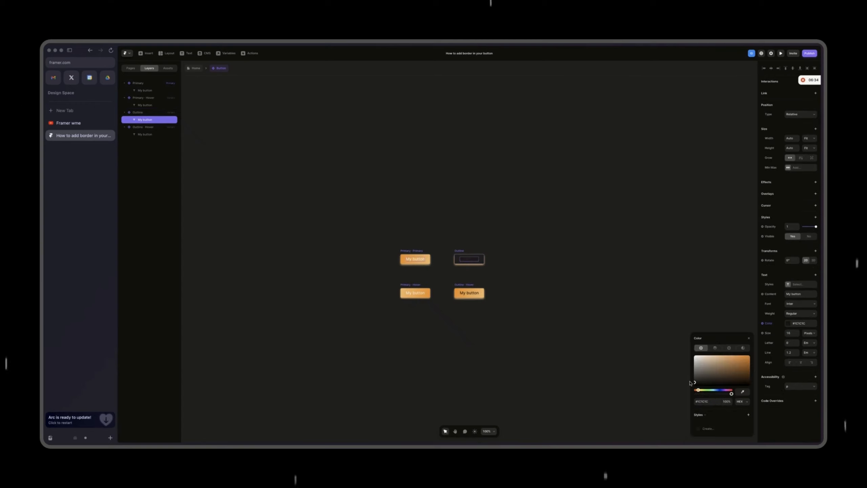
{"action": "left_click", "coordinate": [304, 161]}
Step: Return to the Home page, check both buttons in the page preview and close the preview
{"action": "left_click", "coordinate": [193, 68]}
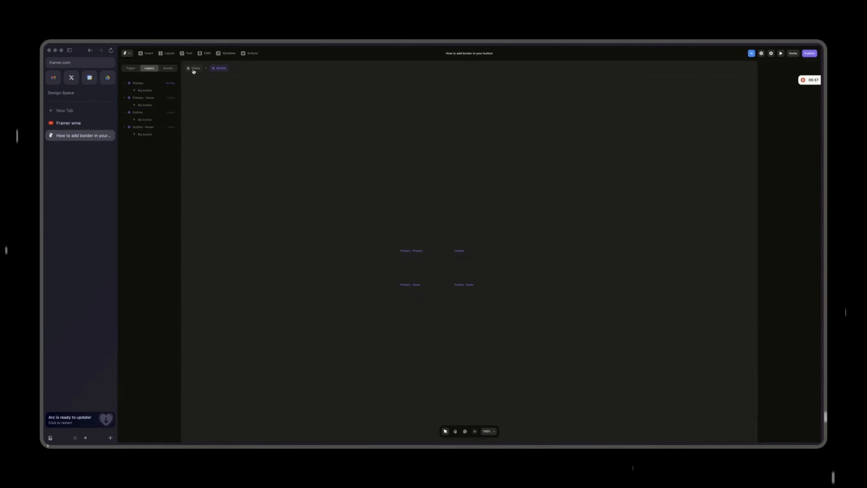
{"action": "key", "text": "super+minus"}
{"action": "key", "text": "super+equal"}
{"action": "key", "text": "super+equal"}
{"action": "key", "text": "super+minus"}
{"action": "key", "text": "super+minus"}
{"action": "key", "text": "super+equal"}
{"action": "key", "text": "super+equal"}
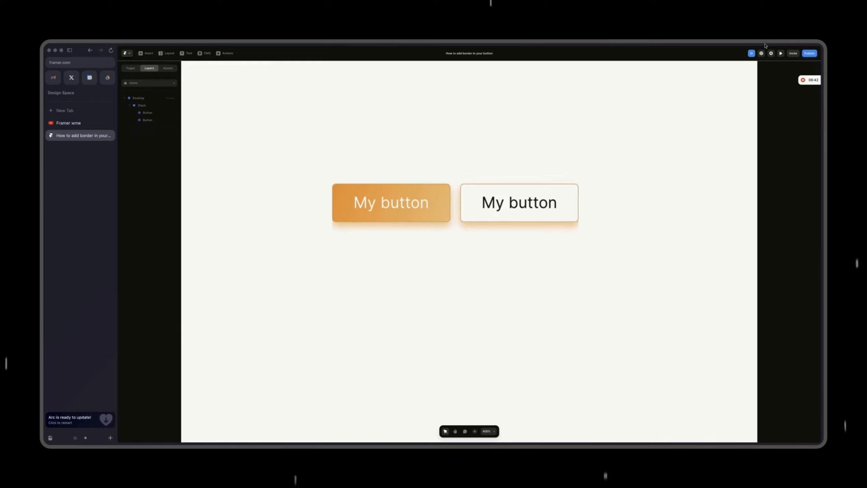
{"action": "key", "text": "super+p"}
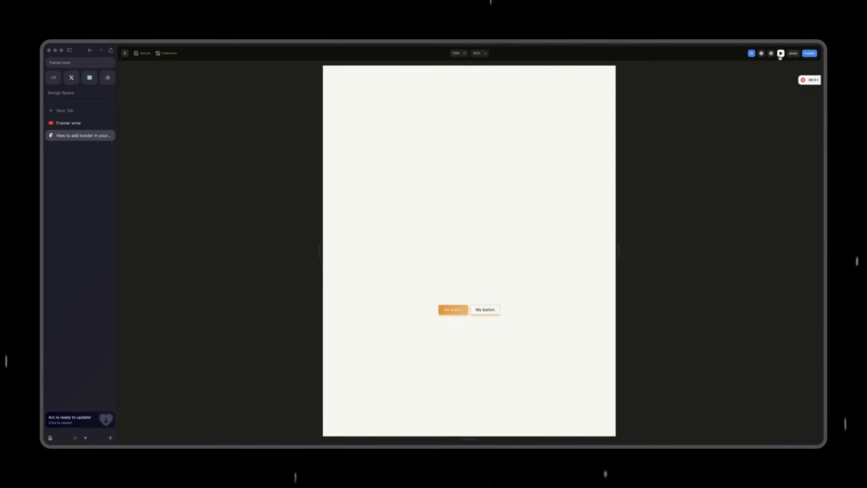
{"action": "key", "text": "Escape"}
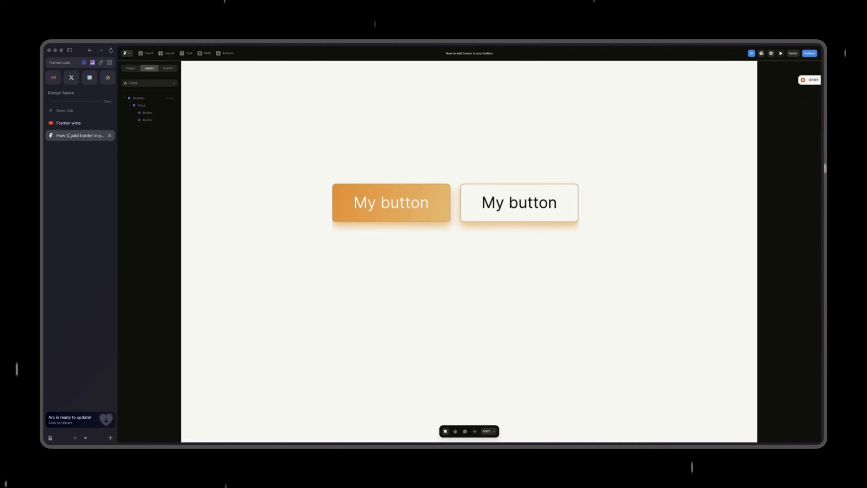
Step: Switch to the Framer wme YouTube channel page in the browser
{"action": "left_click", "coordinate": [73, 123]}
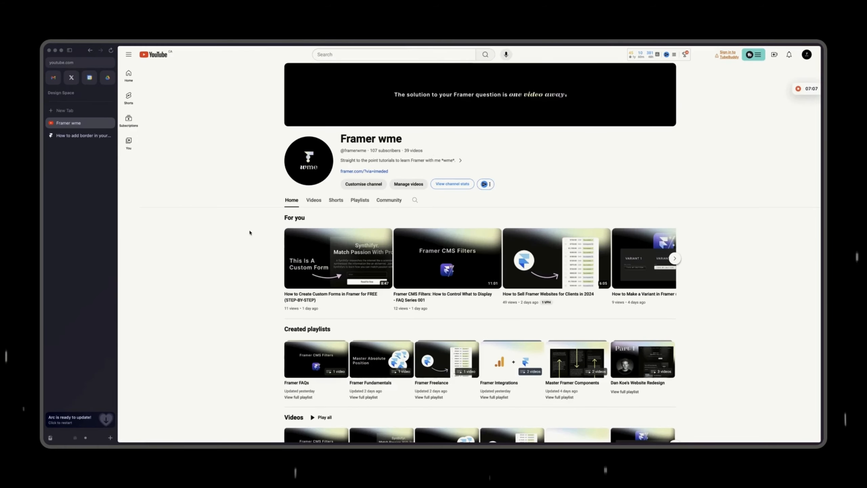